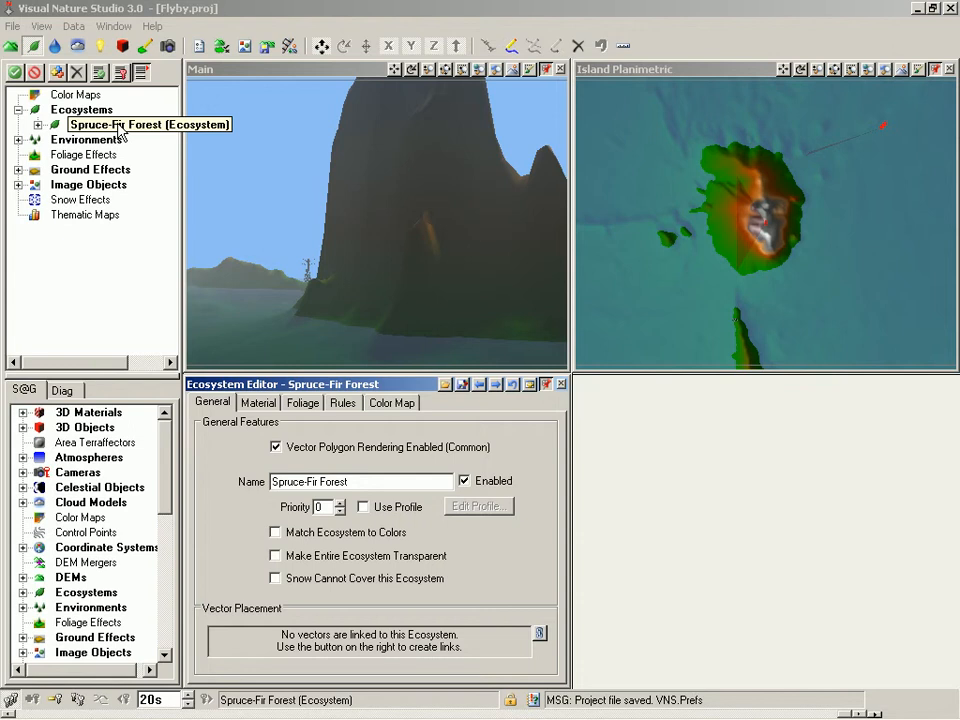
Create a Maximum Slope keyframe at 0 seconds with the 45° value in the Spruce-Fir Forest ecosystem's rules
click(344, 402)
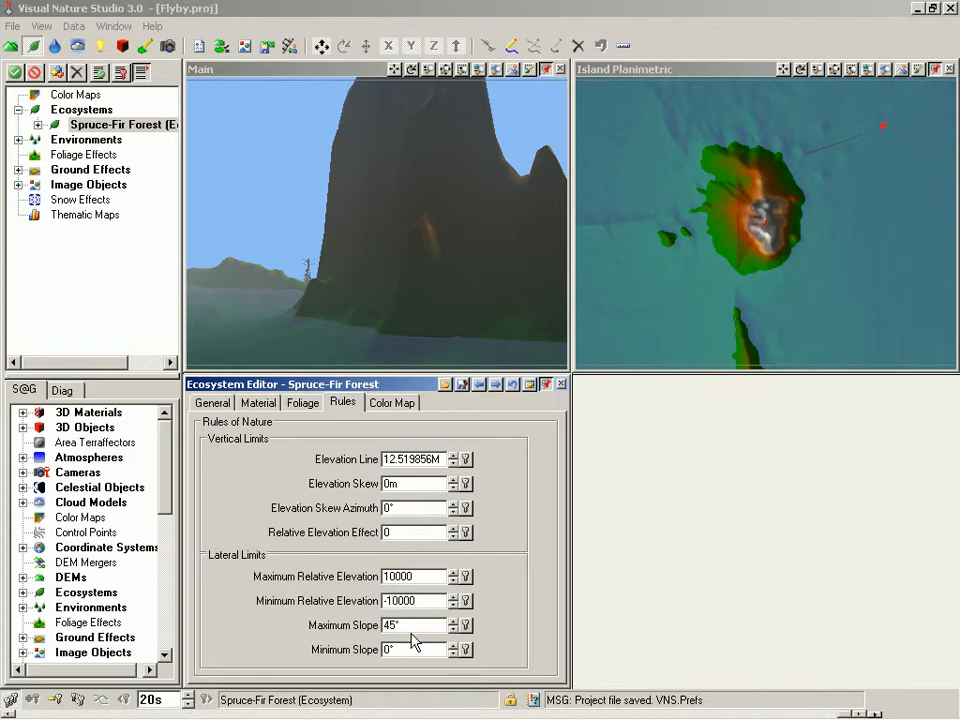
drag(408, 626, 367, 622)
click(467, 630)
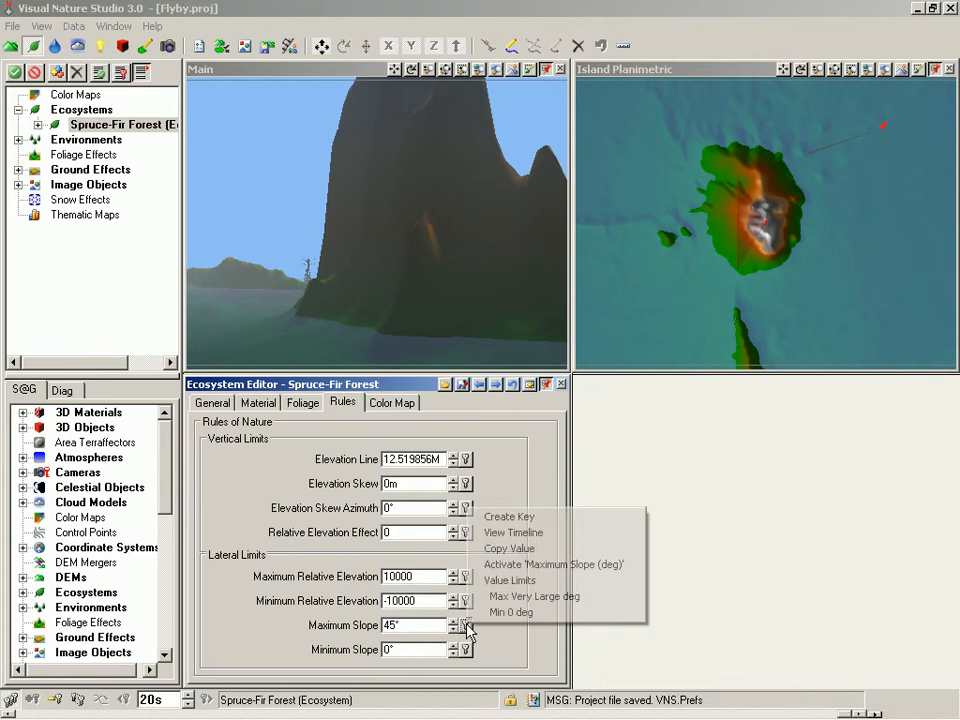
click(525, 516)
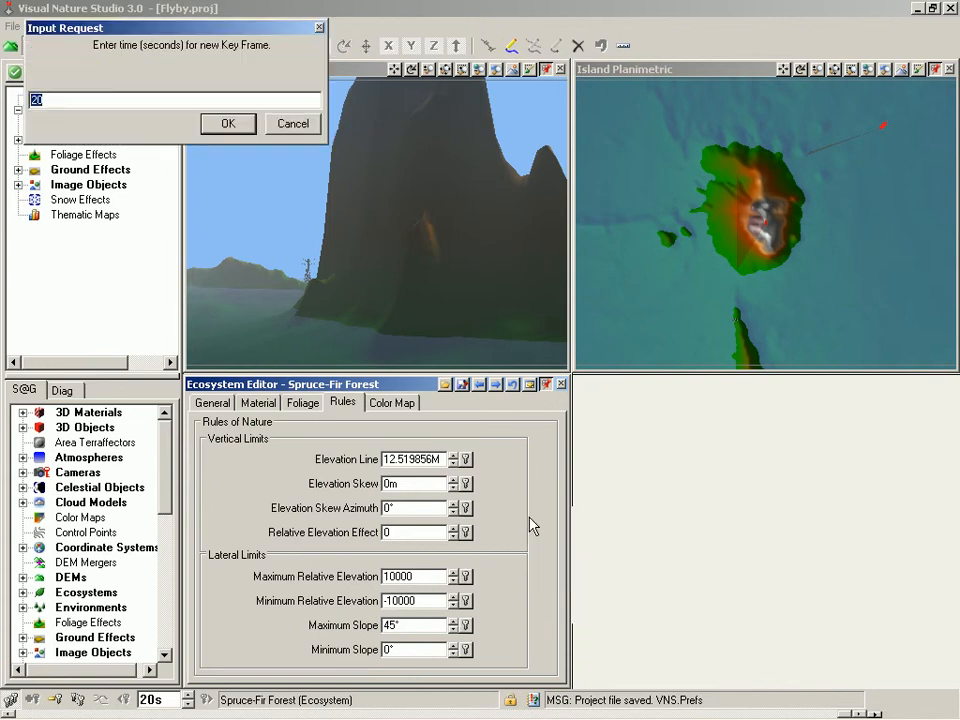
key(Return)
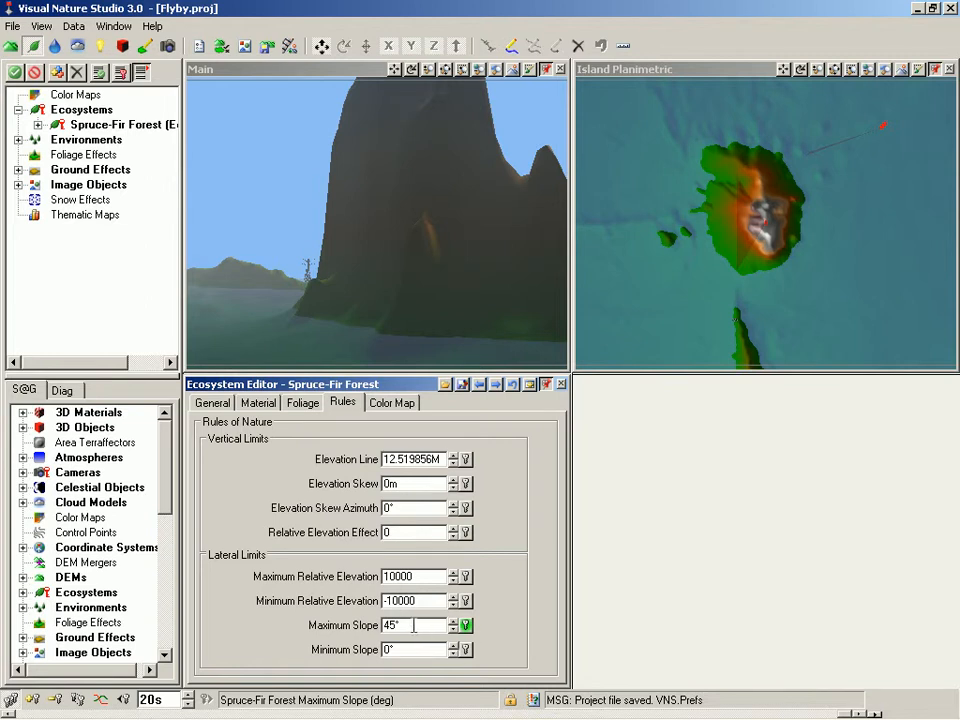
Set the Spruce-Fir Forest's Maximum Slope to 90° and create a keyframe for it at 20 seconds
double_click(413, 625)
text(90)
key(Tab)
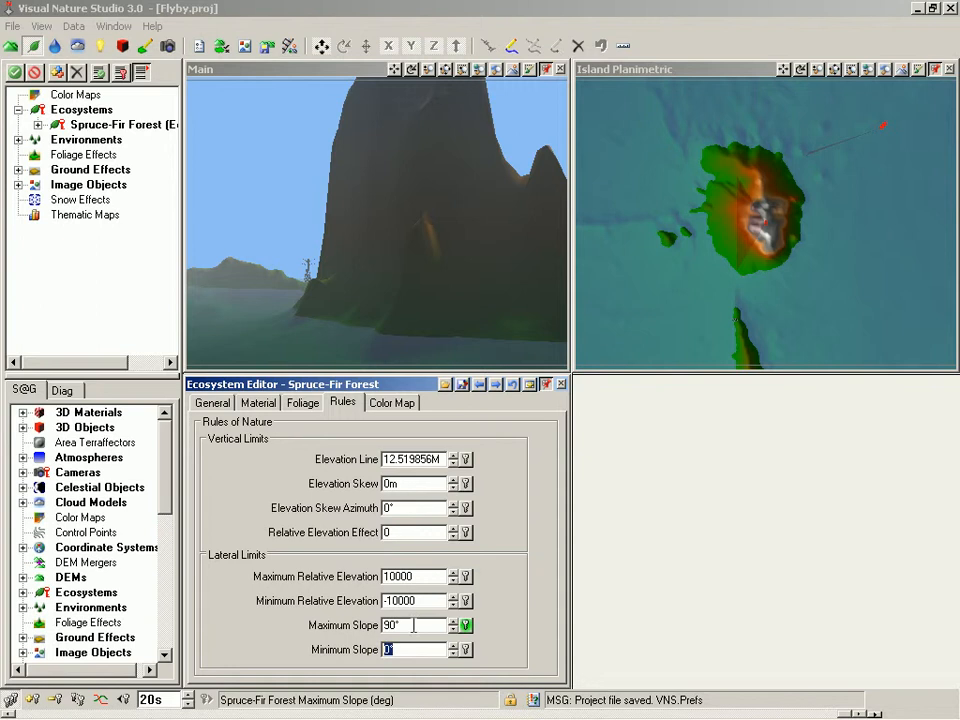
right_click(465, 625)
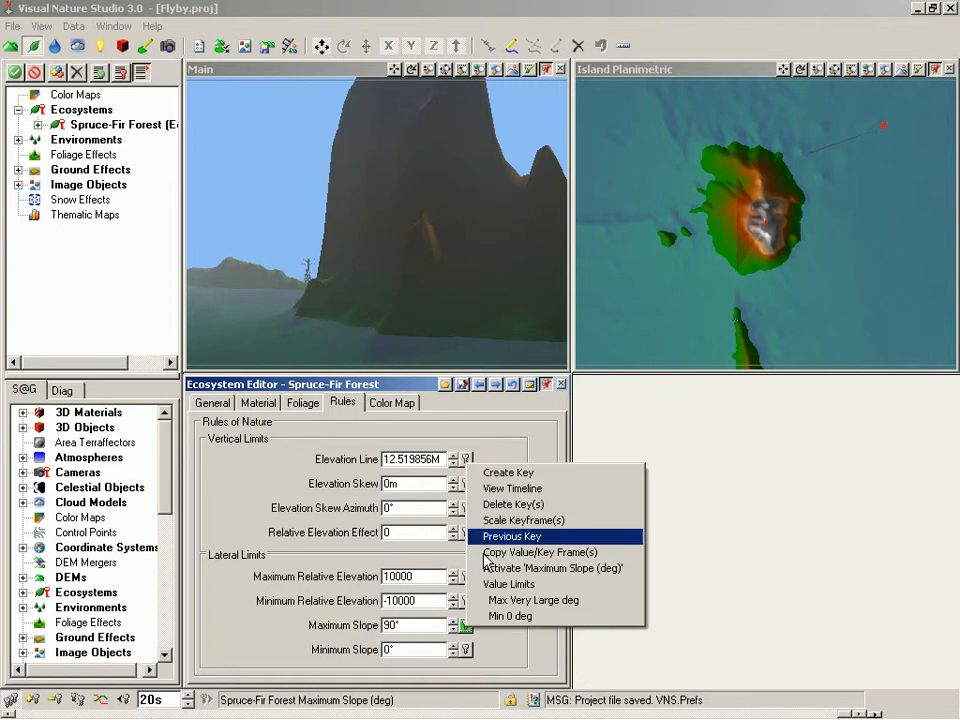
click(519, 476)
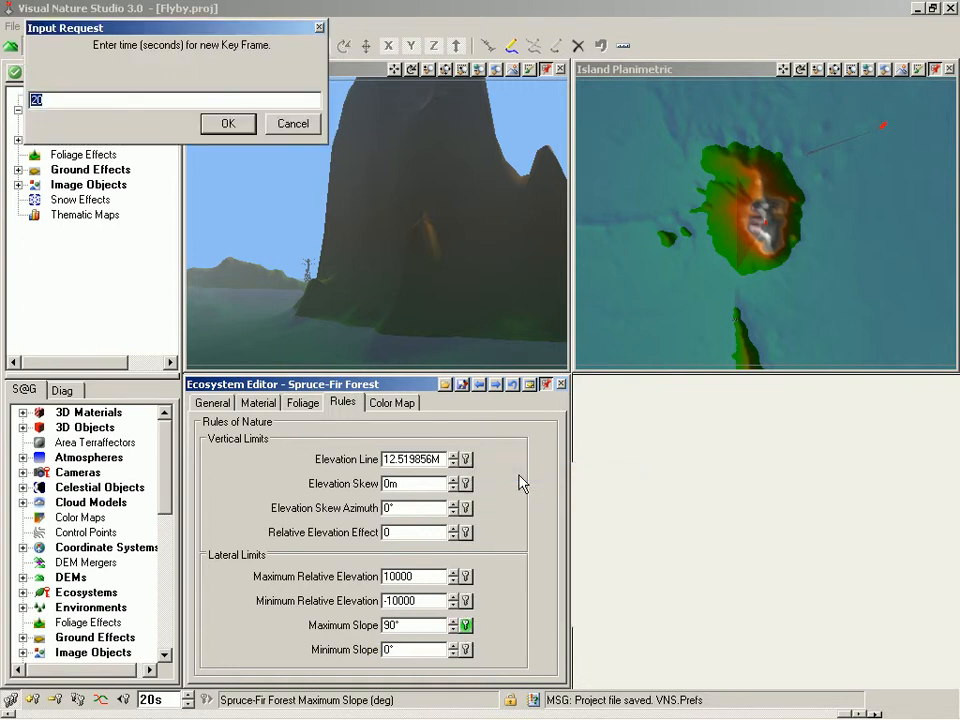
key(Return)
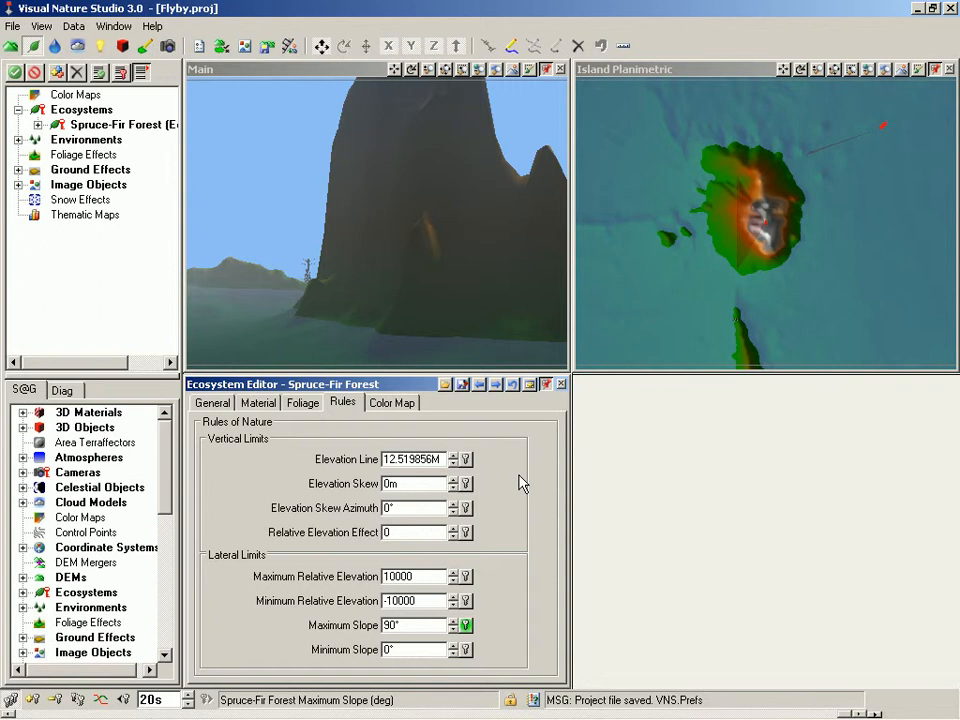
Check the start and end keys on the Maximum Slope timeline and render the Main view
right_click(466, 625)
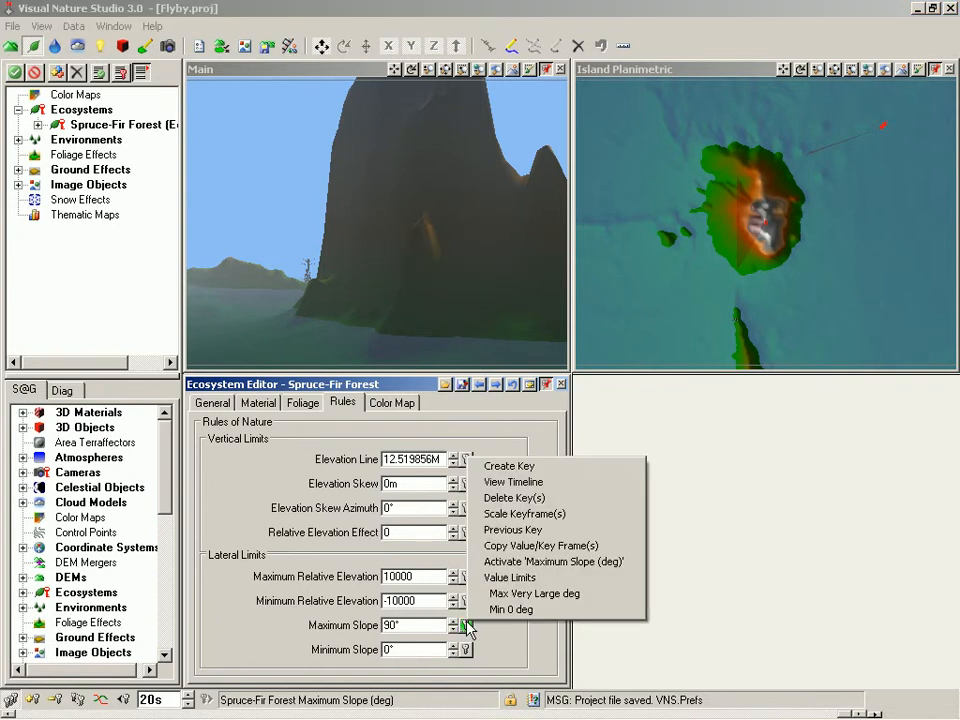
click(513, 482)
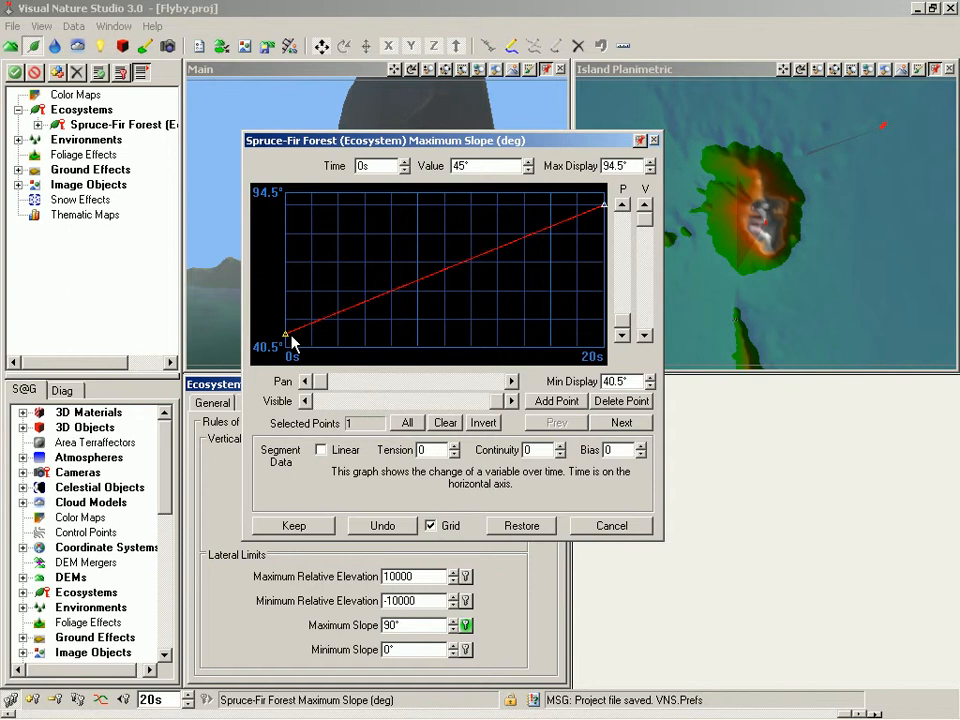
double_click(376, 167)
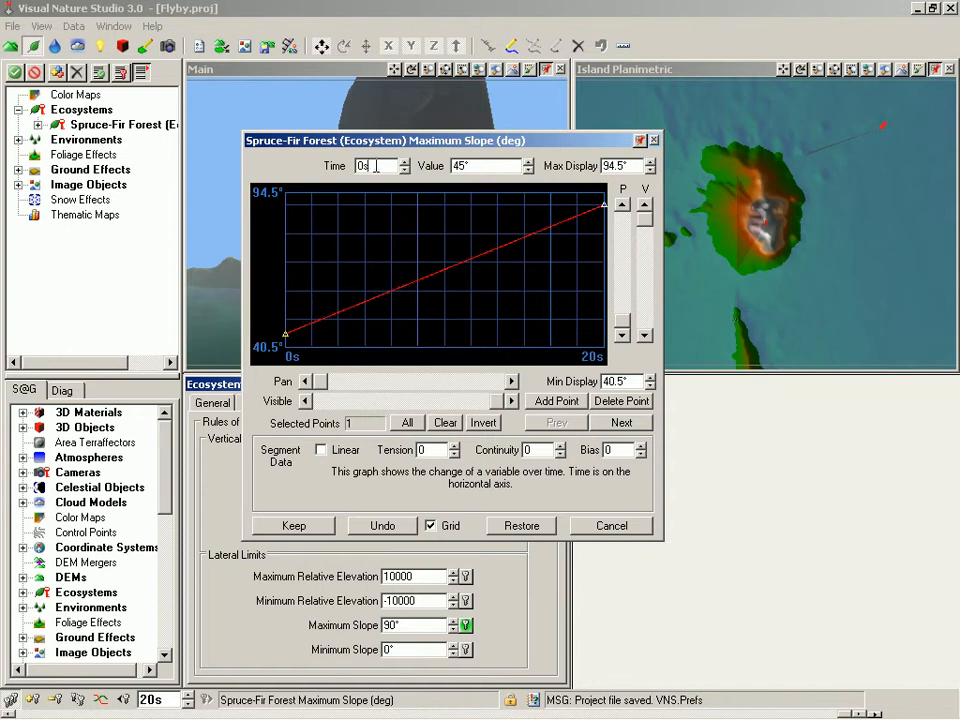
click(473, 169)
double_click(473, 168)
click(605, 205)
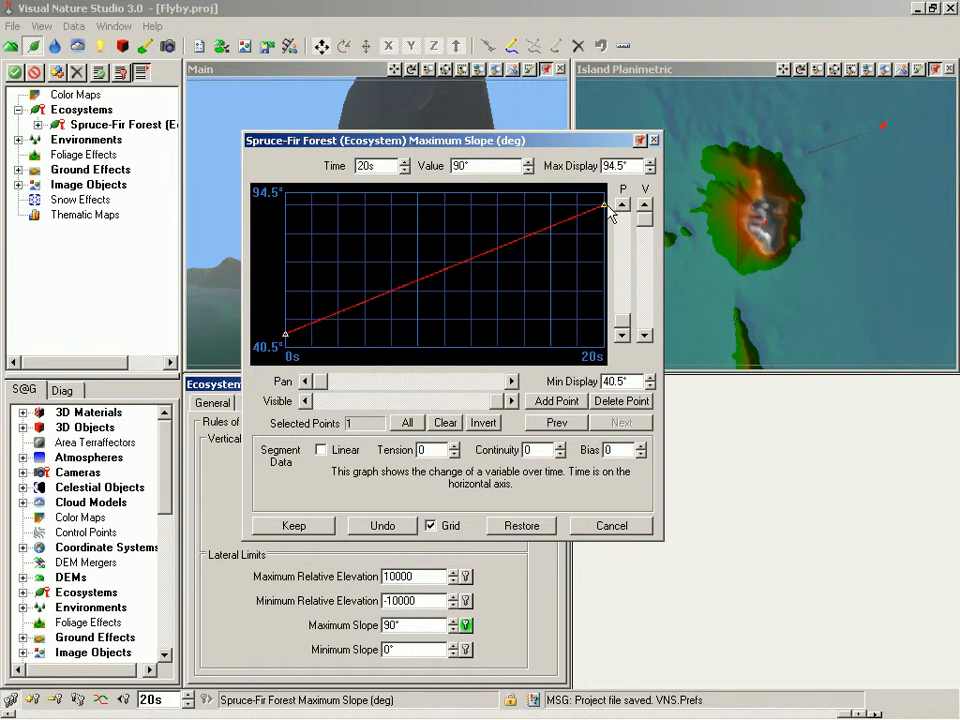
double_click(479, 165)
click(300, 526)
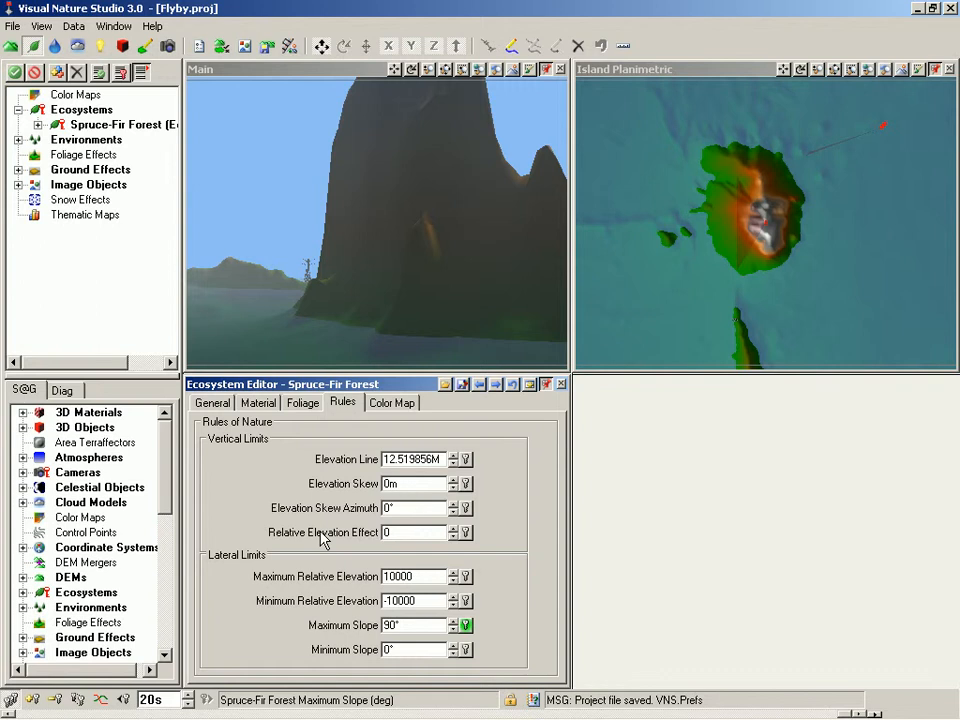
click(277, 83)
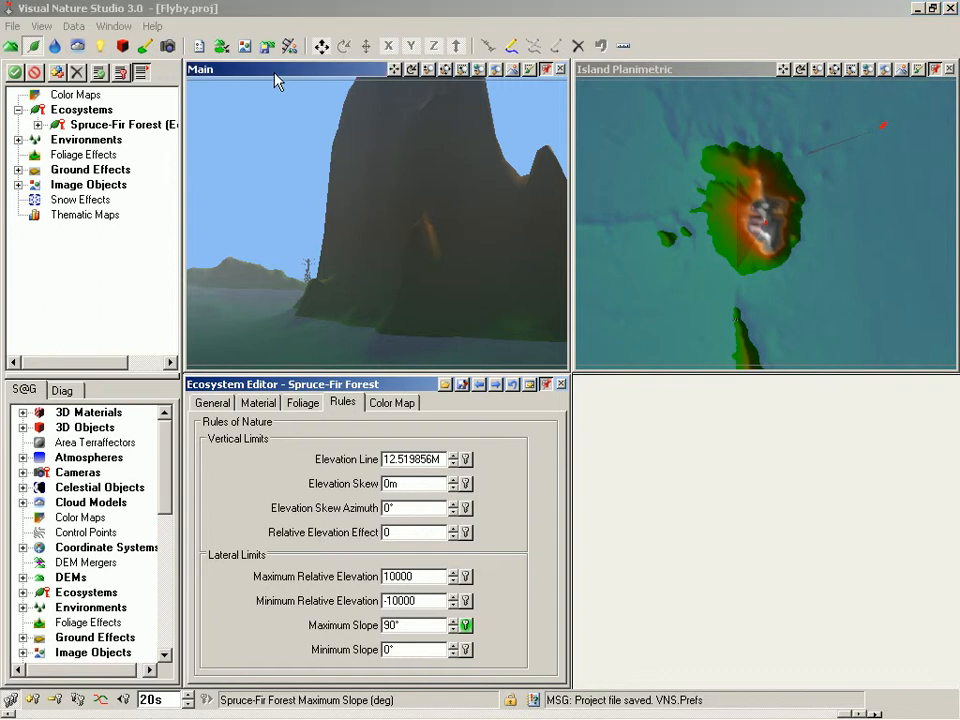
key(r)
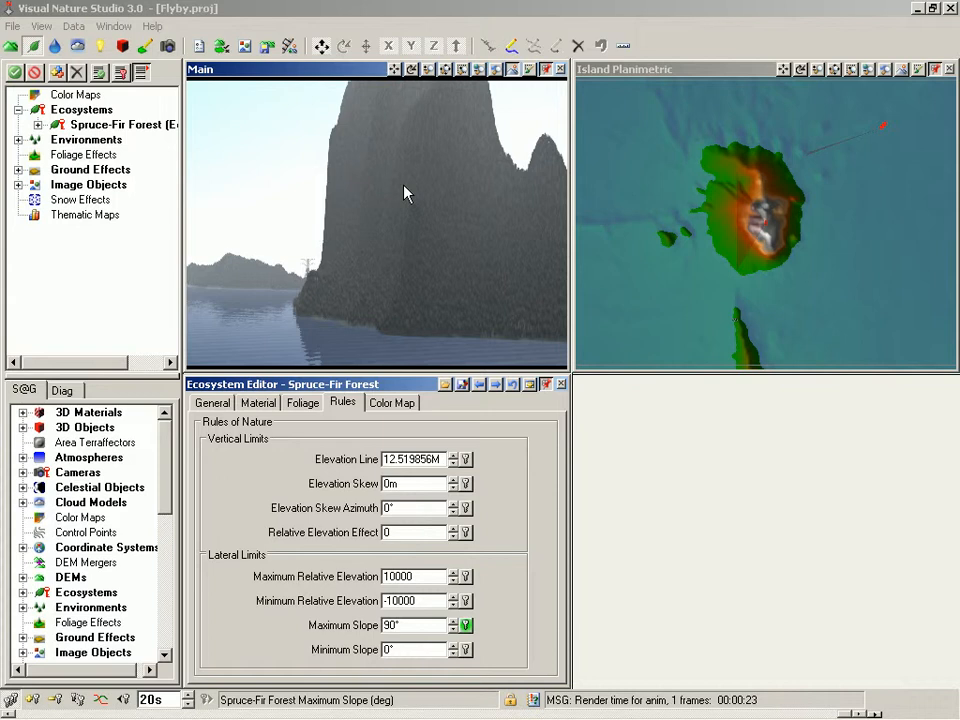
Set the Ocean lake's elevation to 1800 m and create an elevation keyframe at 0 seconds
click(55, 47)
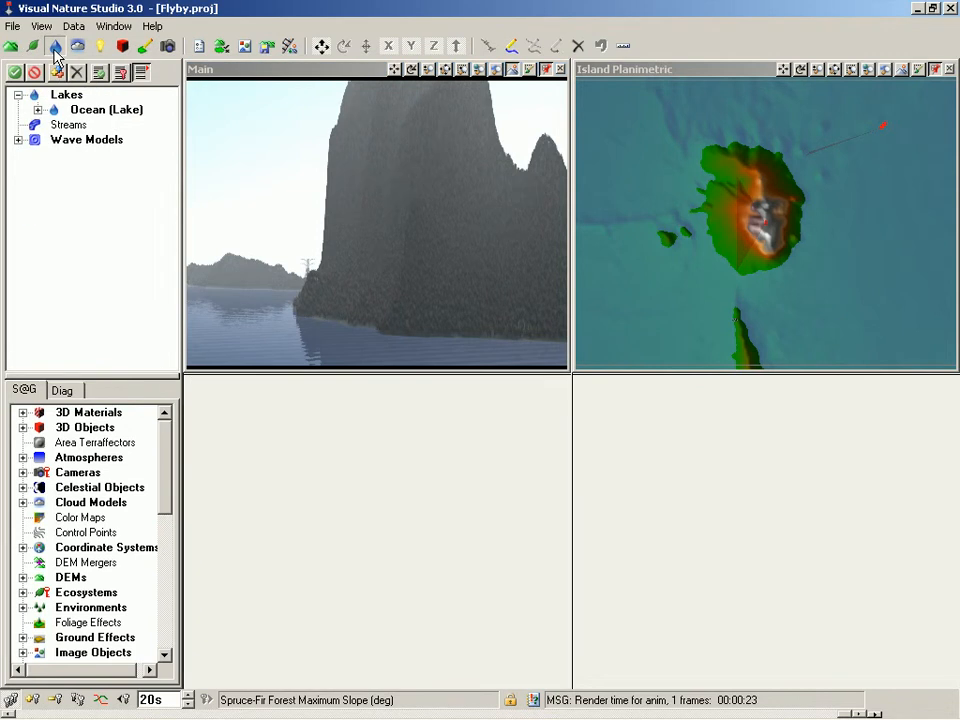
double_click(92, 113)
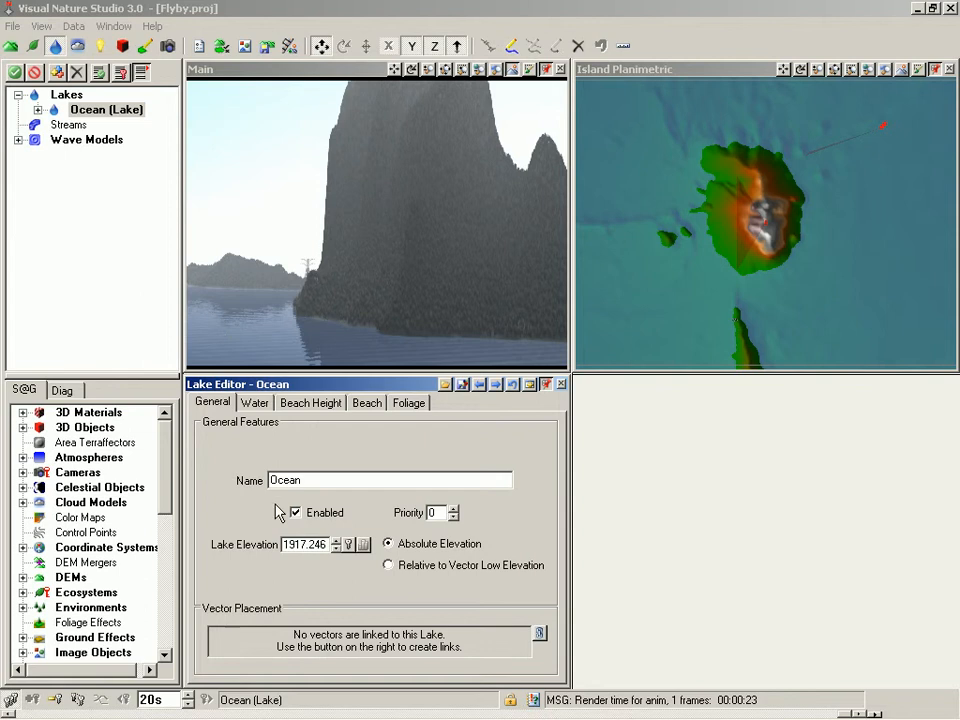
double_click(311, 543)
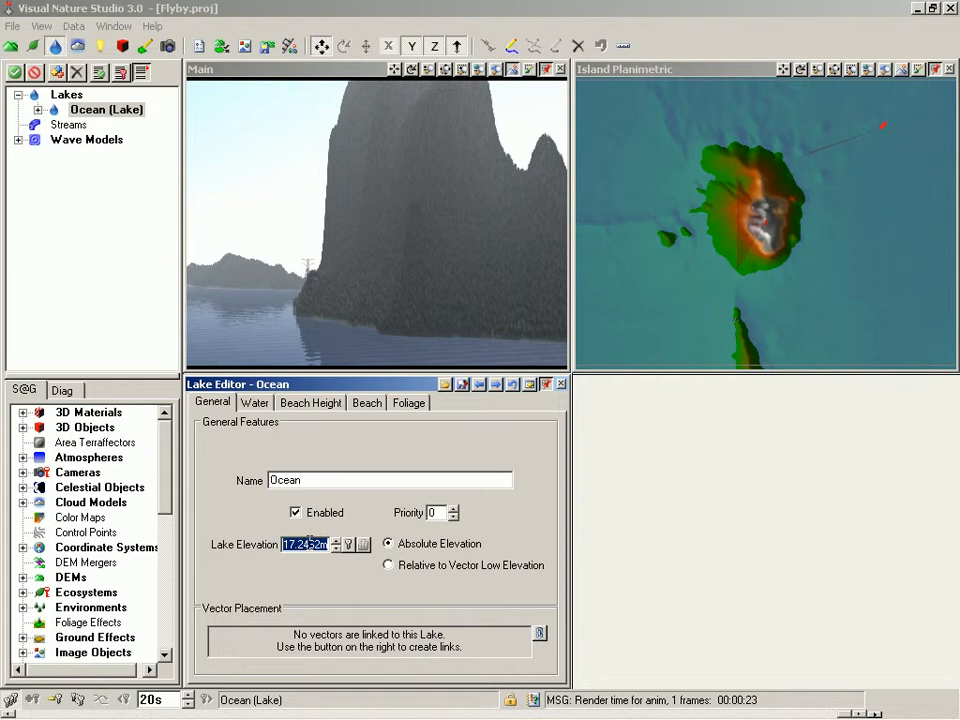
text(1800)
key(Return)
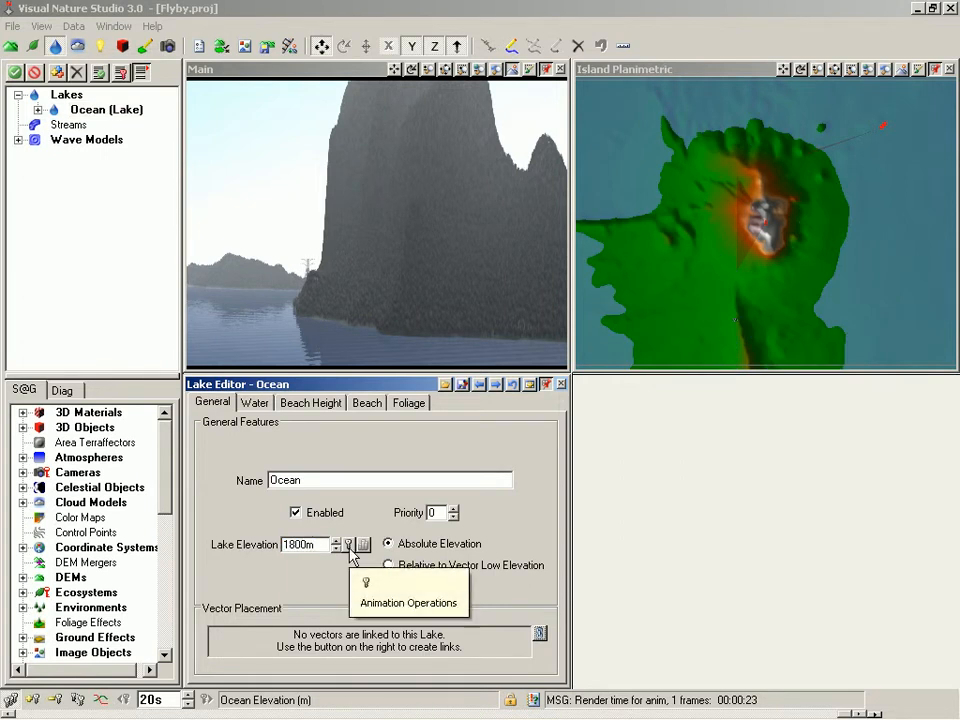
click(349, 546)
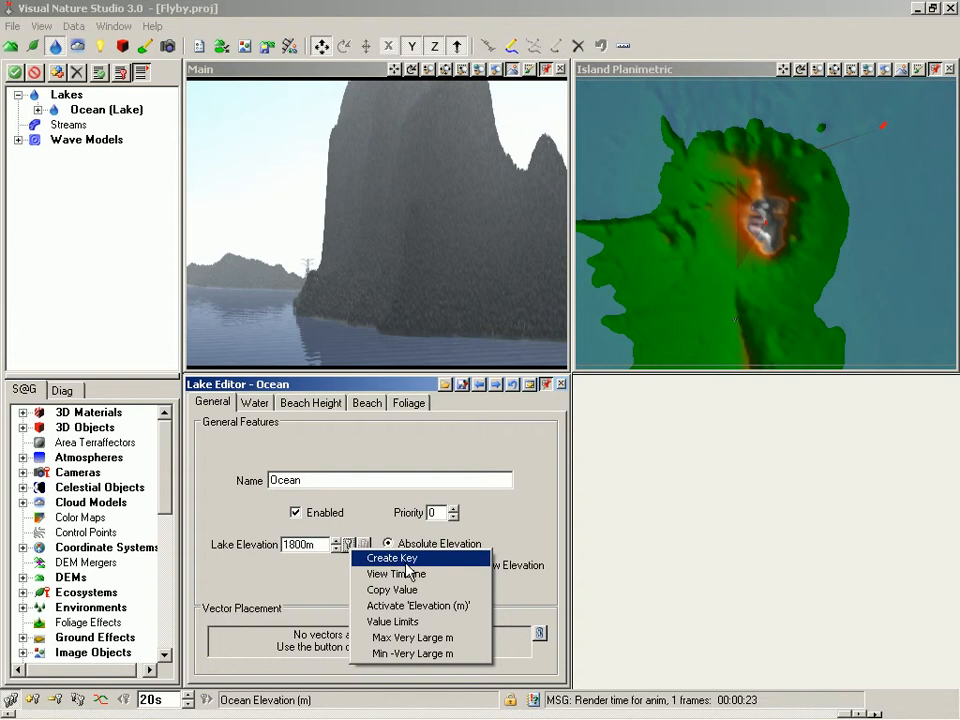
click(405, 559)
key(Return)
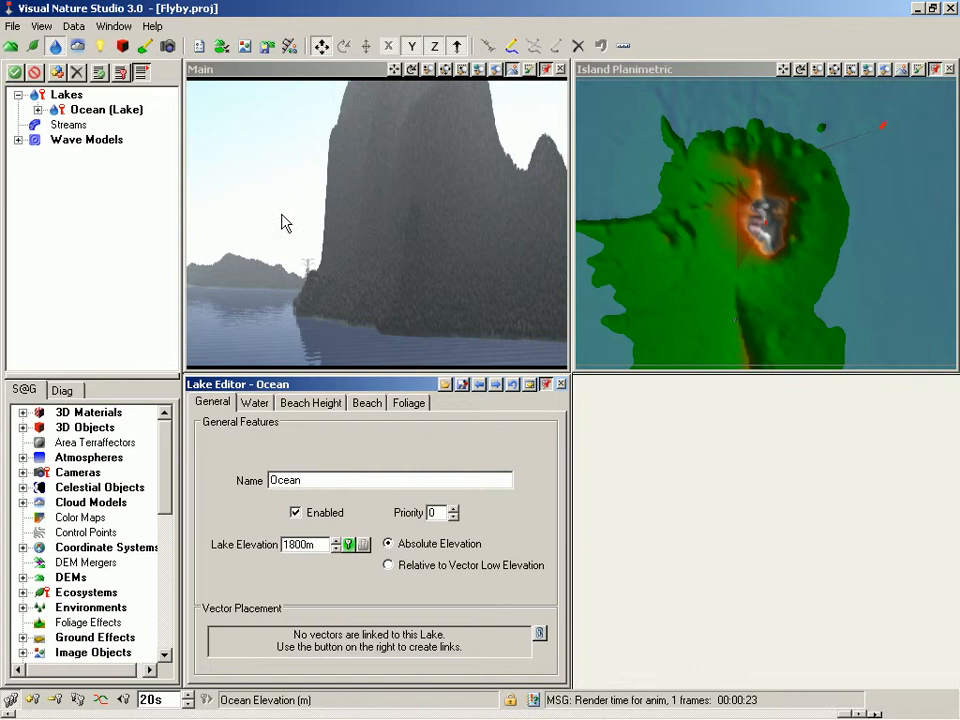
Move the animation time to about 6.27 seconds, raise the Ocean's elevation to about 2016.72 m and create a keyframe there
click(292, 71)
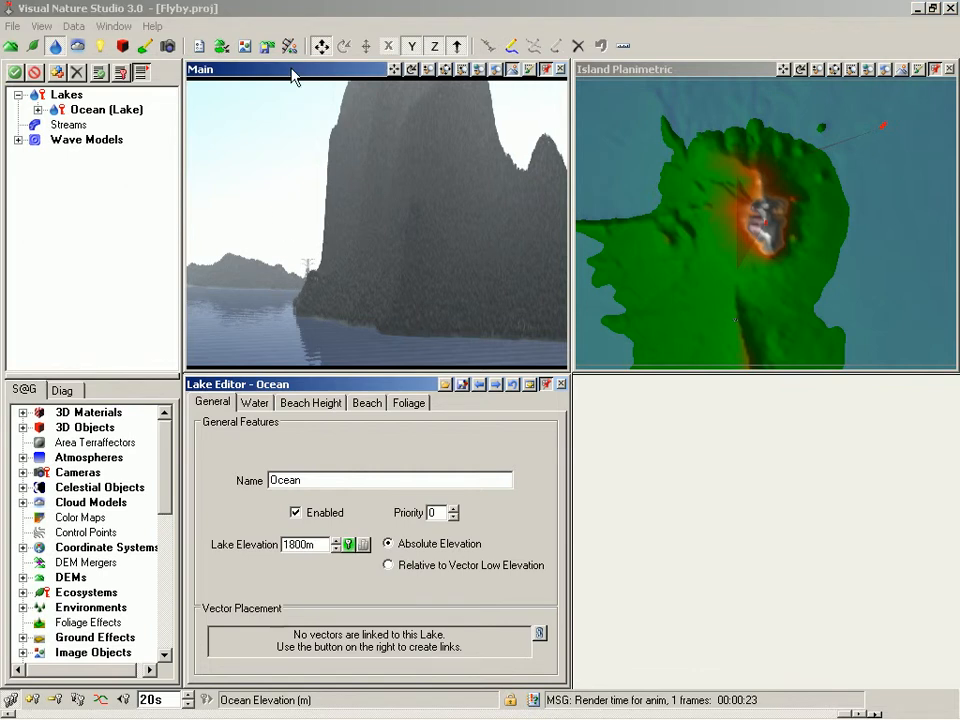
key(r)
key(Return)
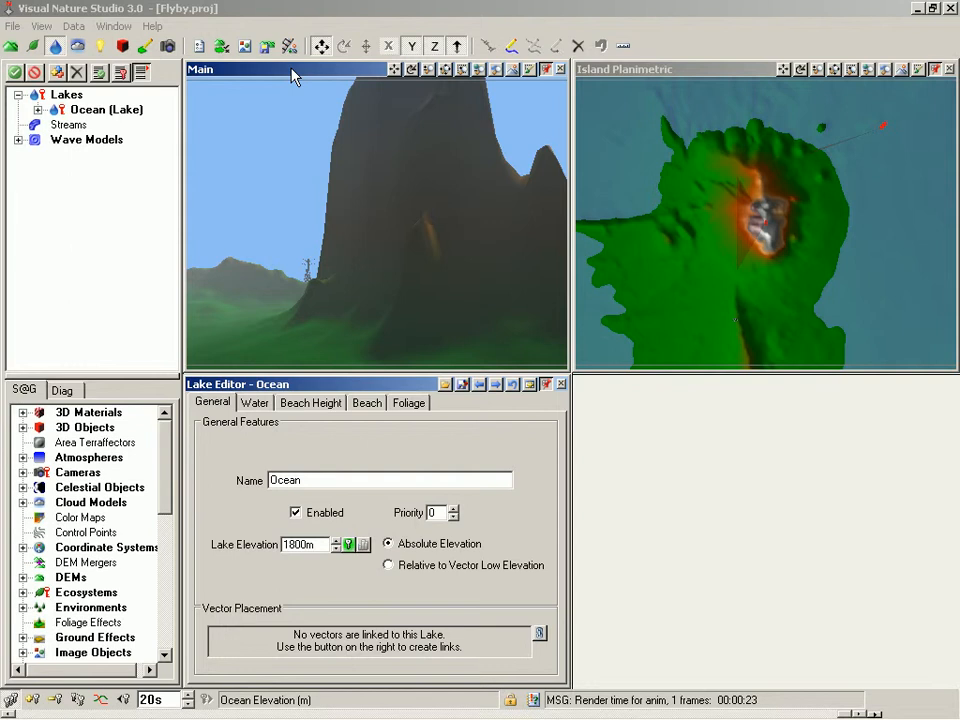
click(123, 699)
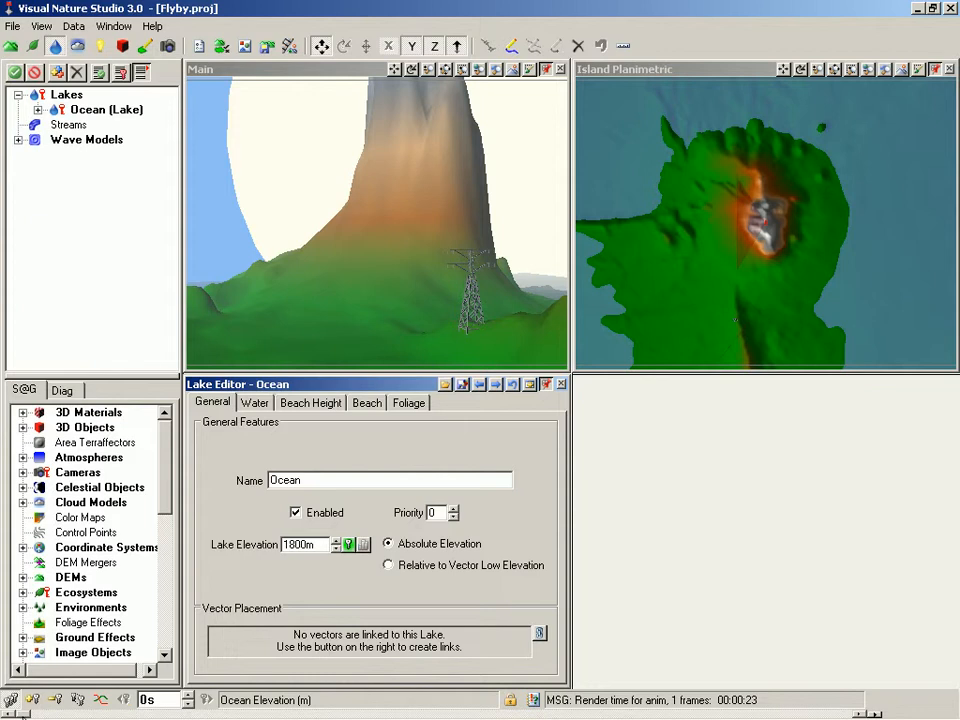
drag(24, 716, 283, 716)
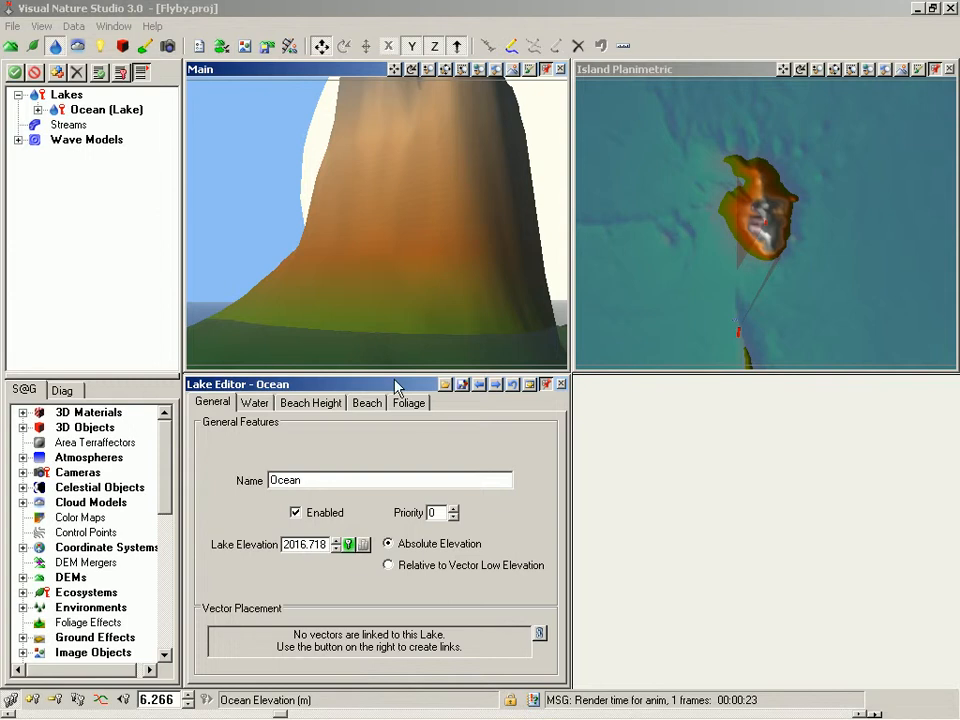
right_click(349, 545)
click(362, 553)
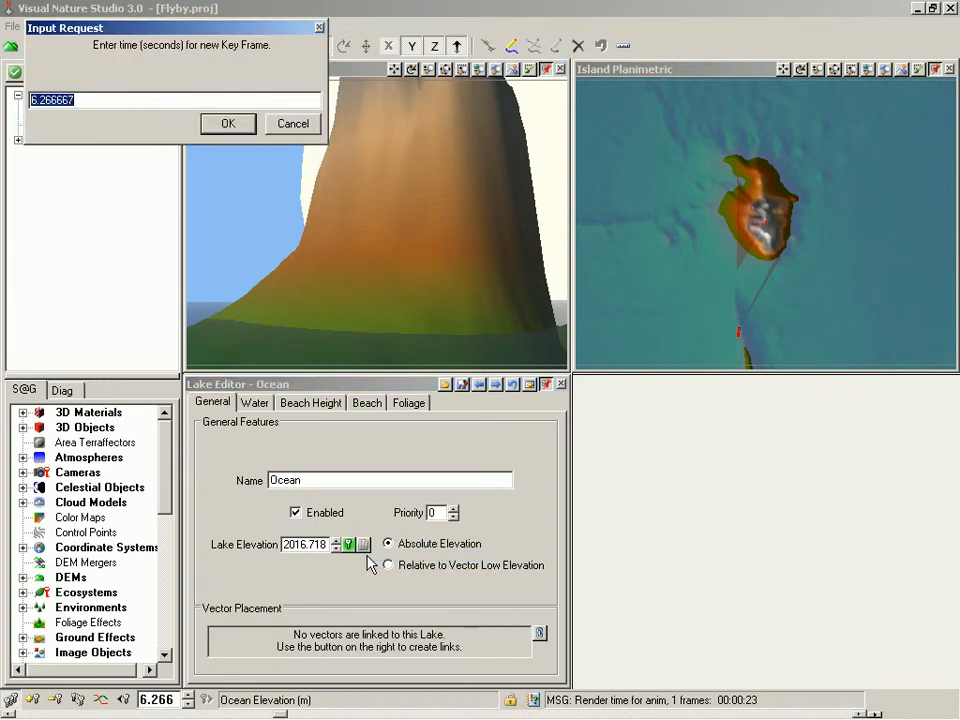
key(Return)
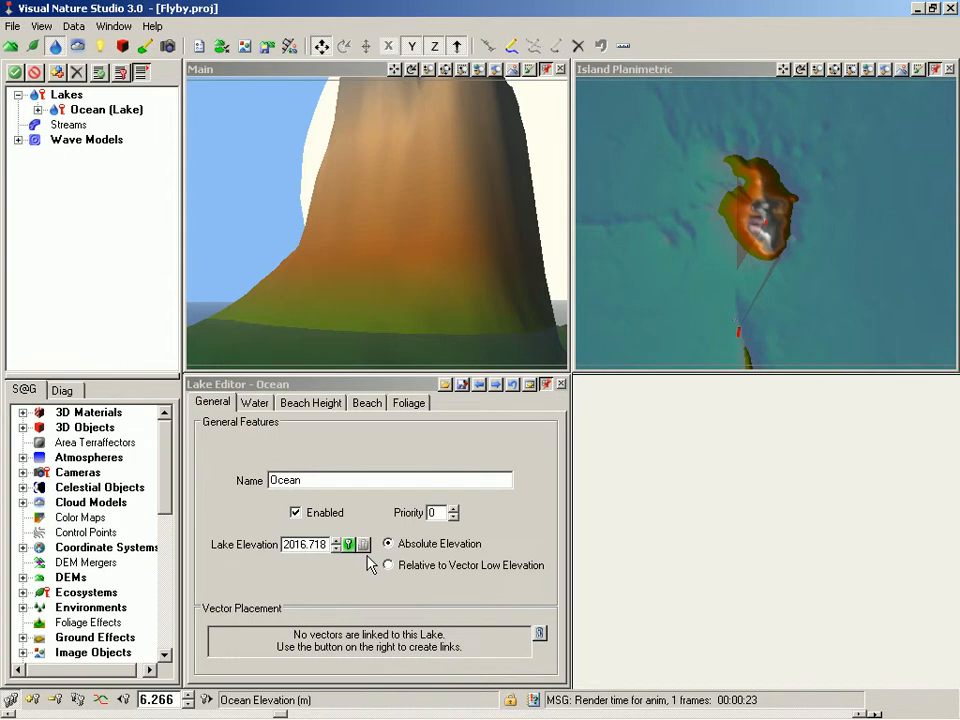
Play the animation from 0 seconds to preview the rising water level
click(126, 702)
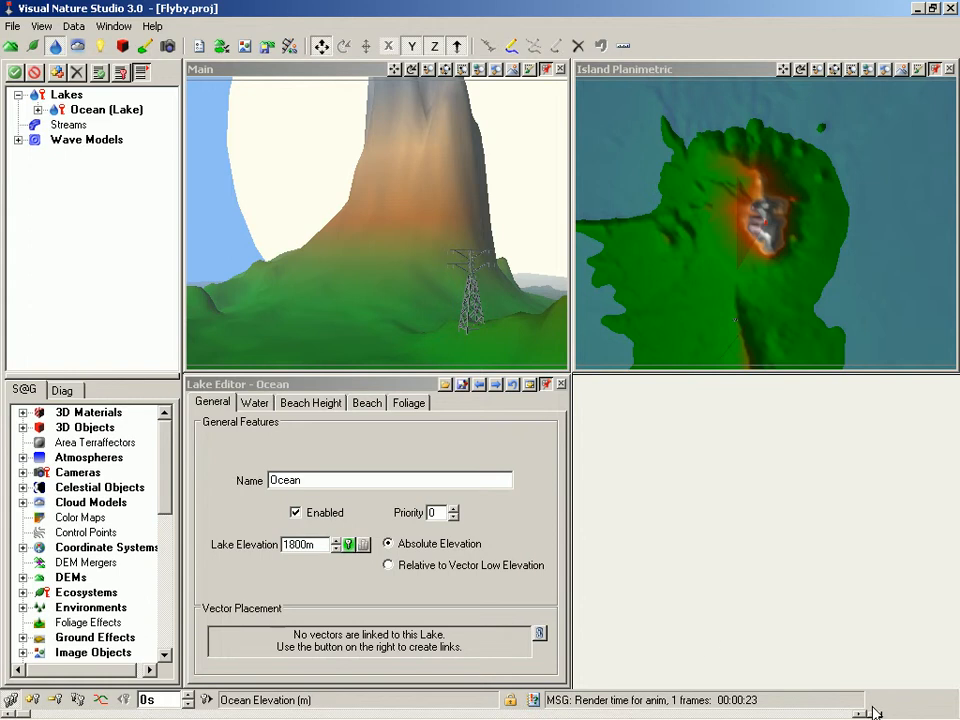
click(872, 712)
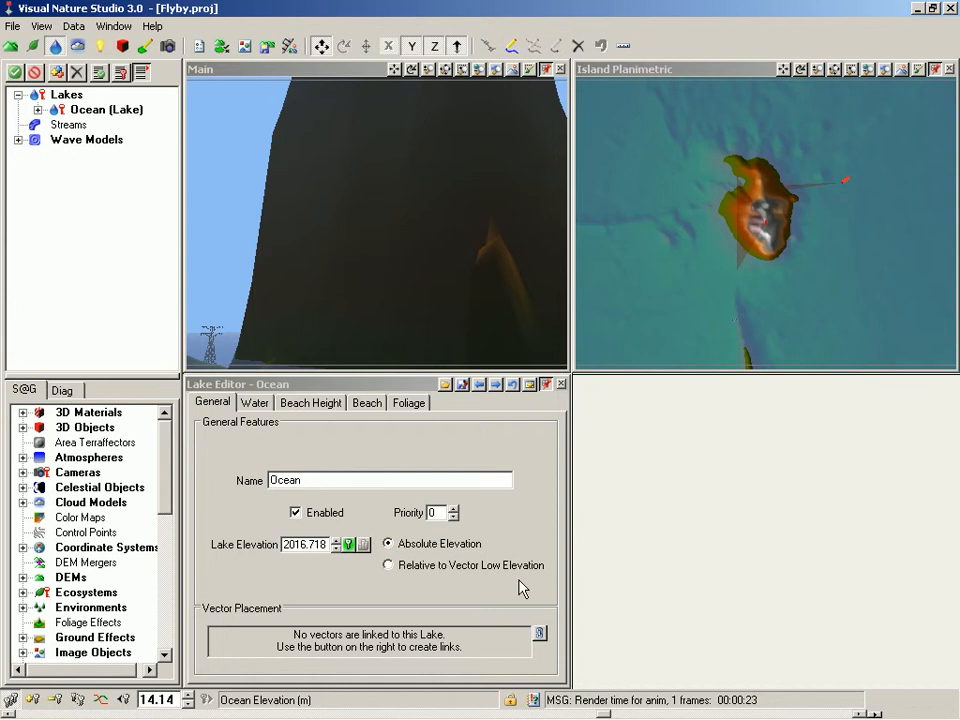
Set the tension of the 6.27-second key on the Ocean elevation timeline to 1 and keep the change
click(350, 546)
click(377, 568)
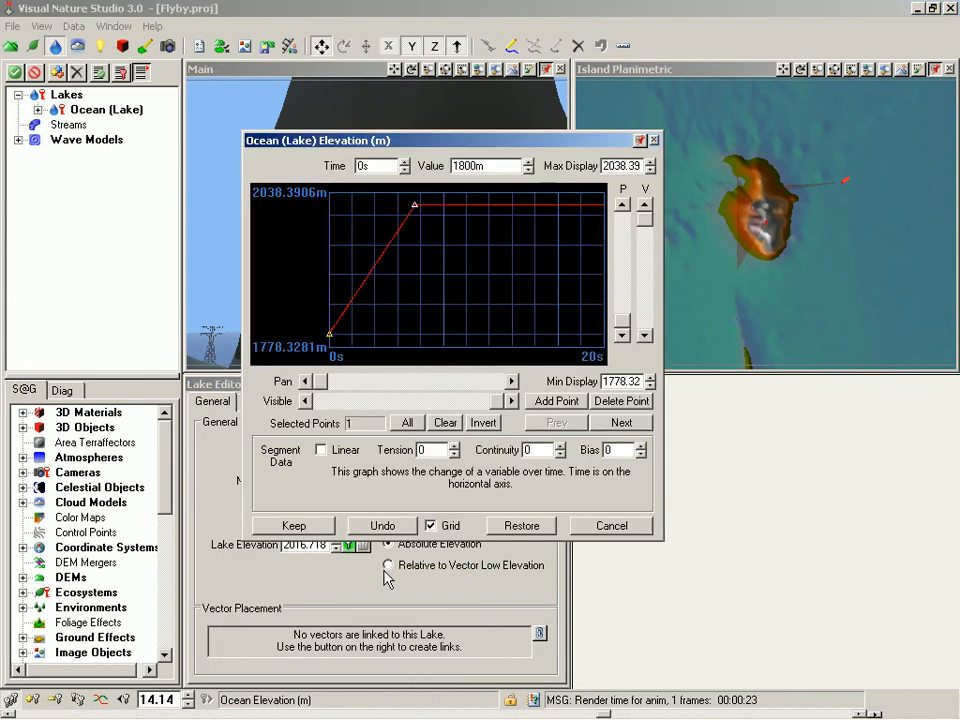
click(415, 207)
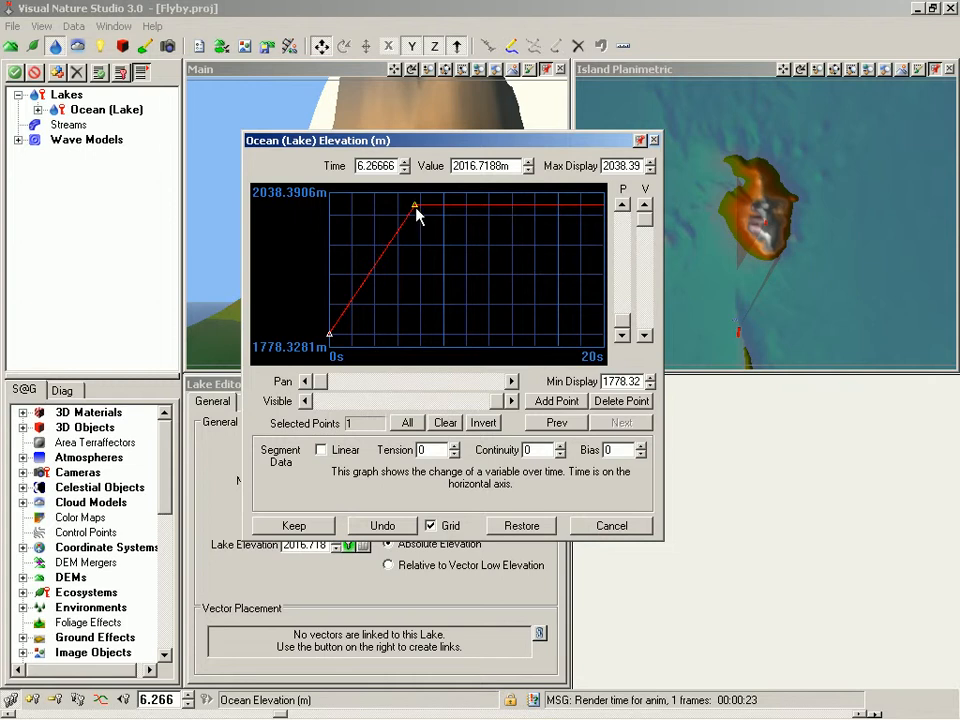
double_click(433, 449)
text(1)
key(Tab)
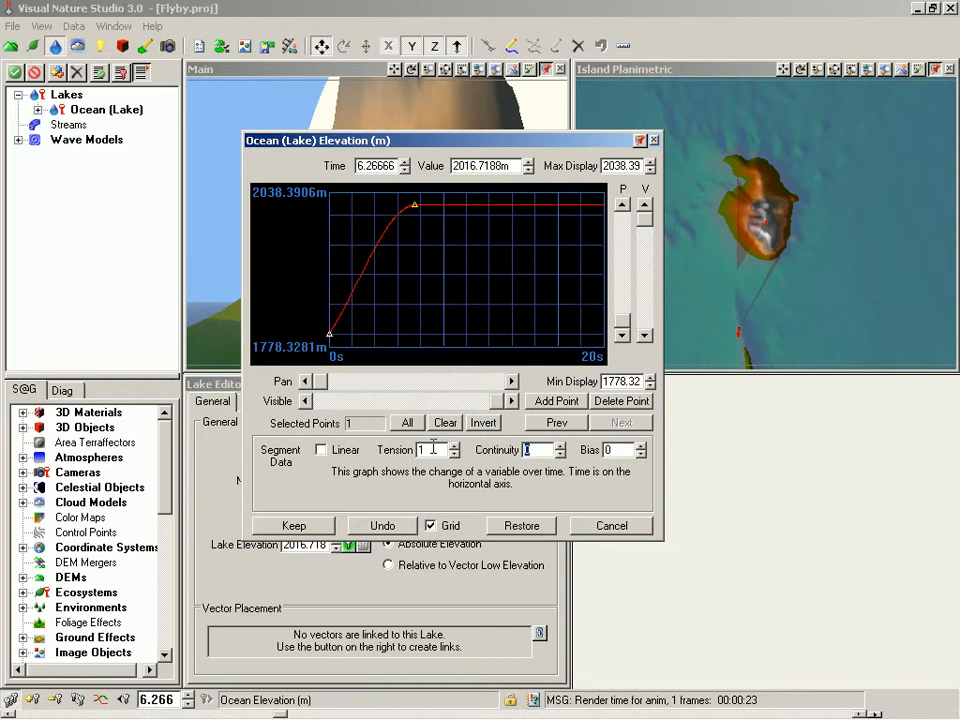
click(306, 524)
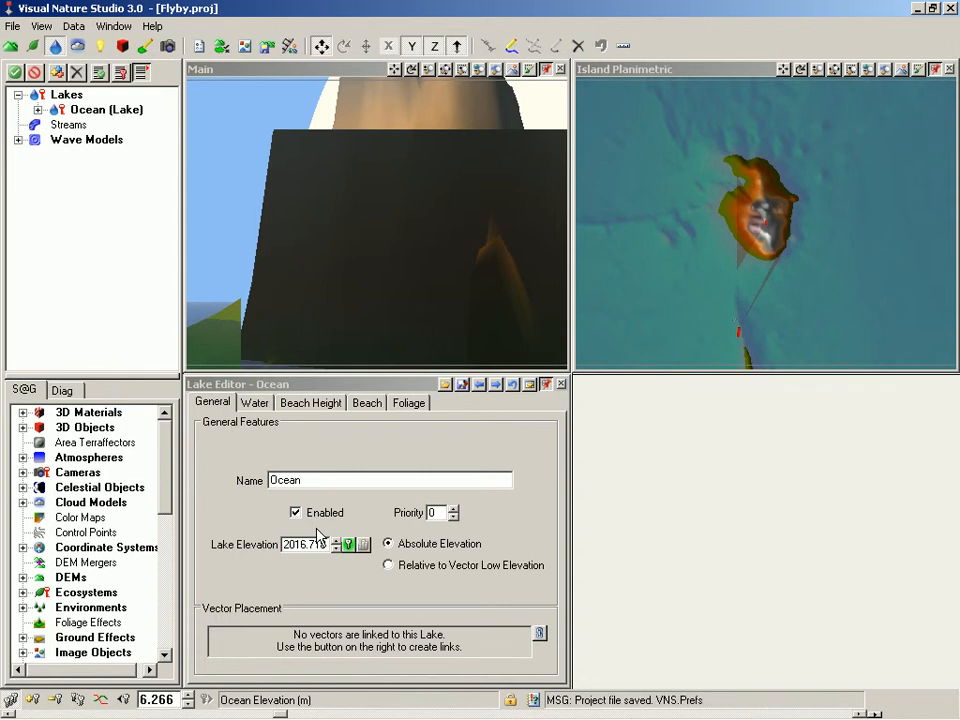
Replay the animation from the first key to check the eased water rise
click(125, 699)
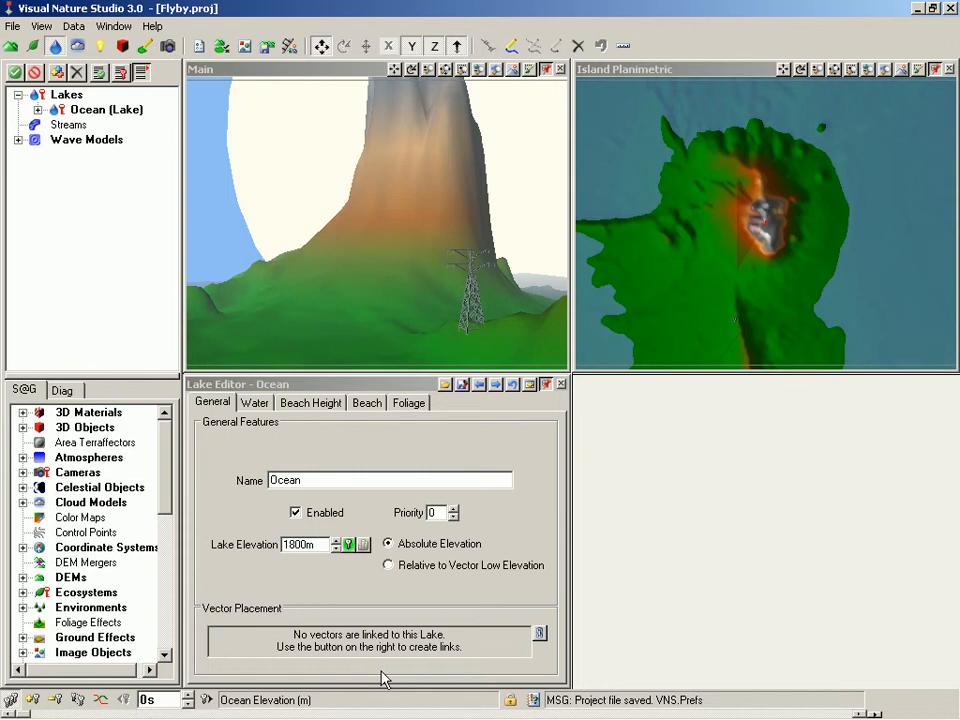
click(874, 713)
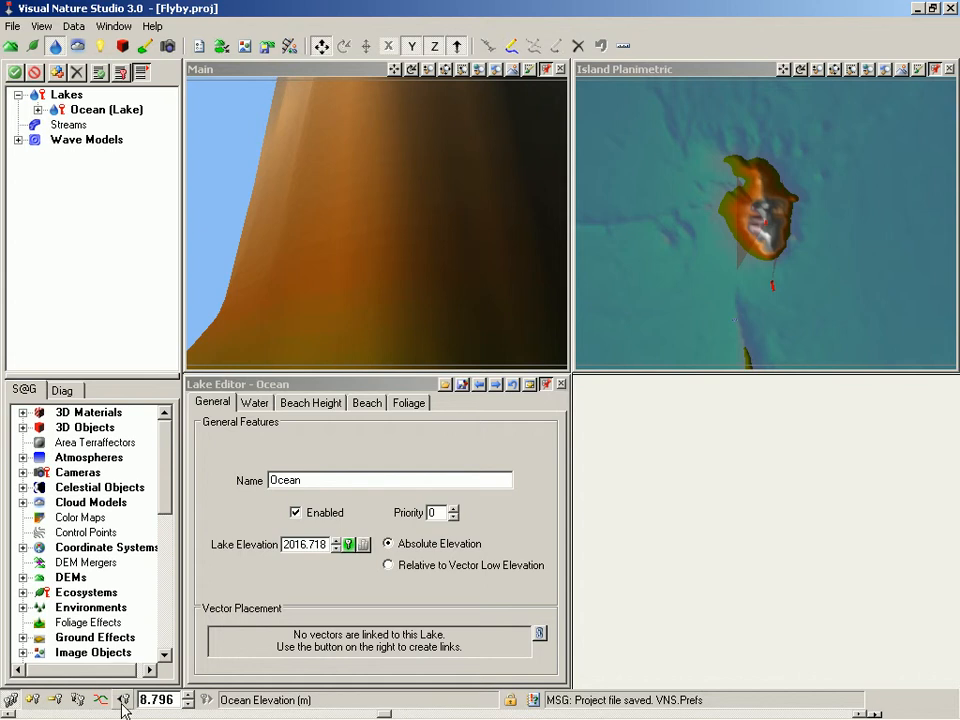
Open the Moon's size and position settings and create a keyframe for its latitude and longitude at 0 seconds
click(124, 700)
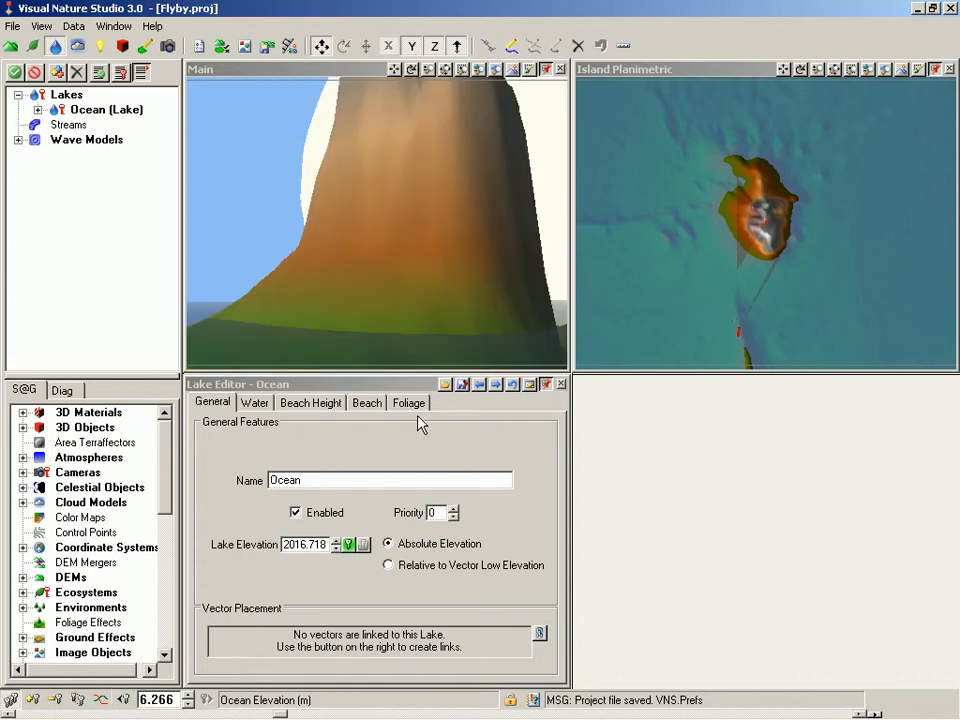
click(78, 47)
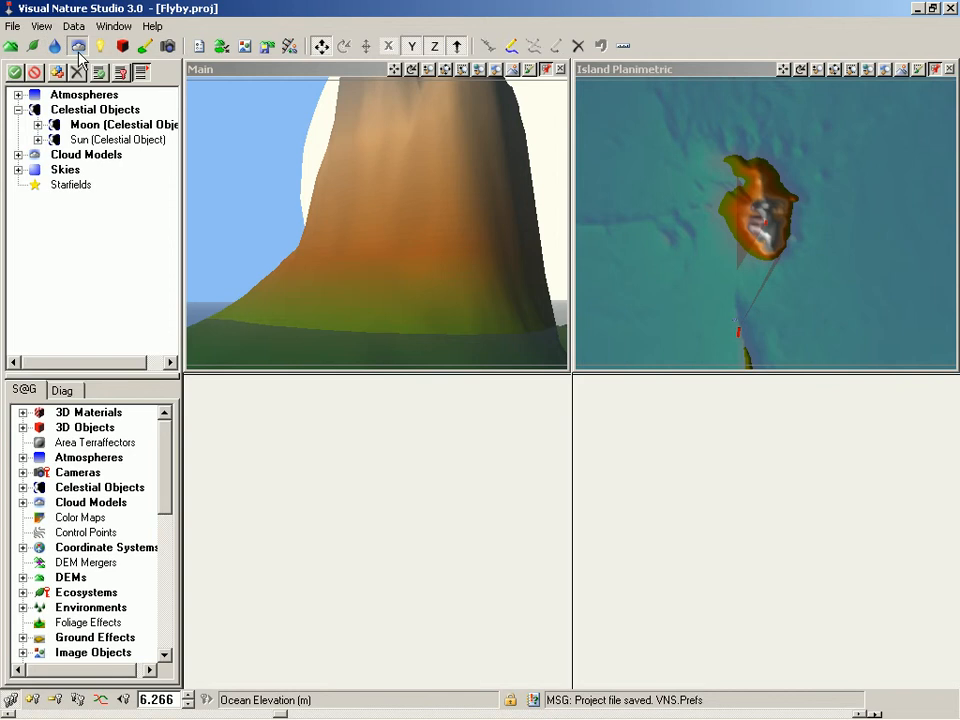
double_click(84, 126)
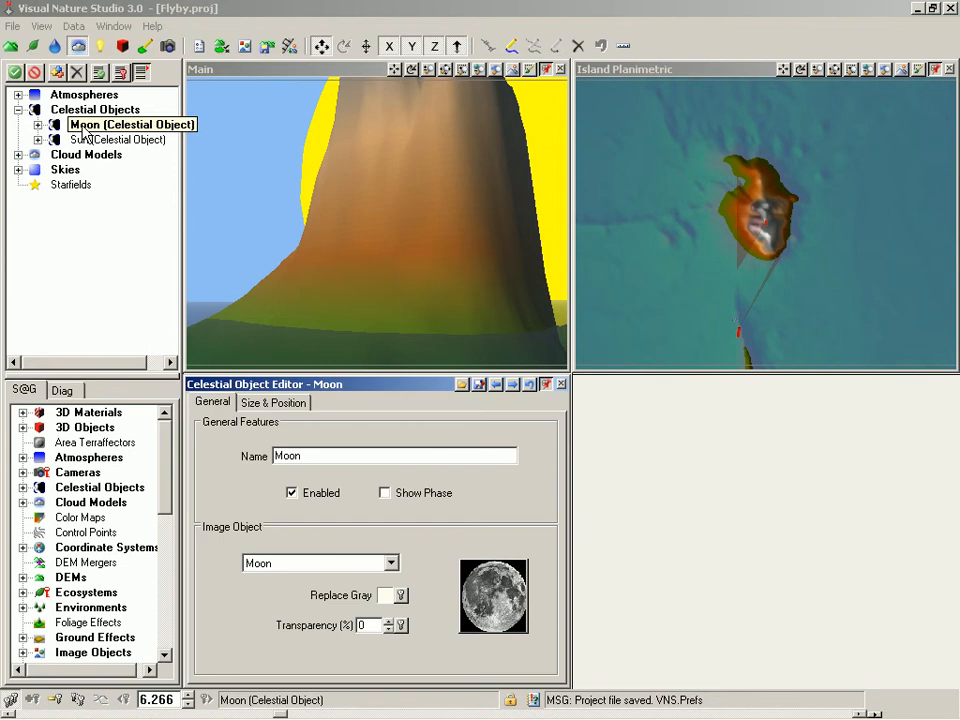
click(279, 406)
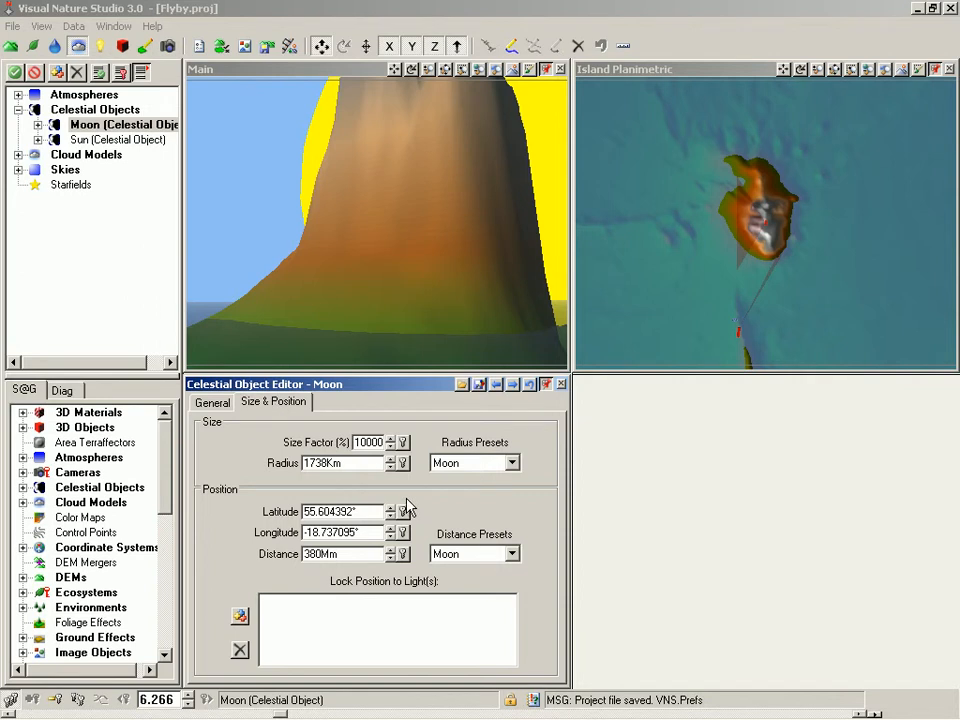
double_click(166, 699)
text(0)
key(Return)
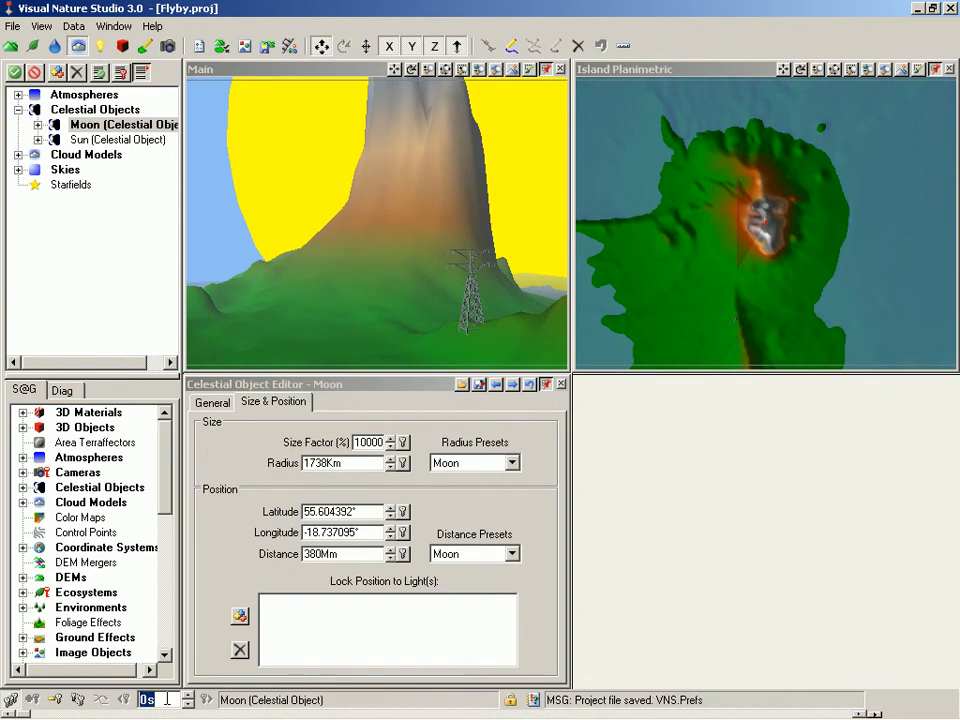
click(404, 514)
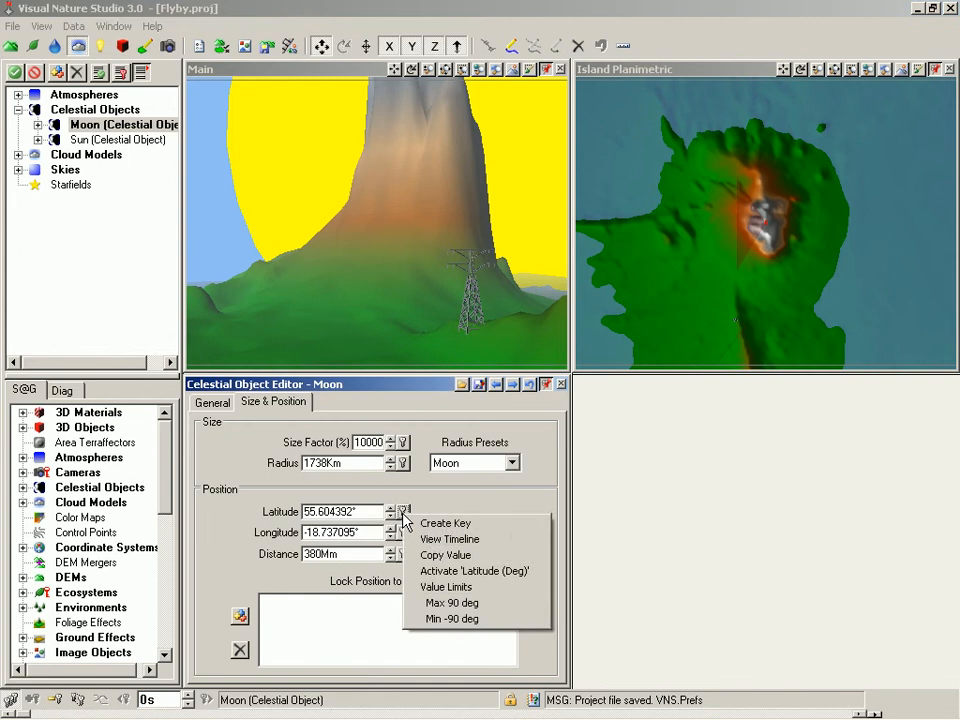
click(428, 521)
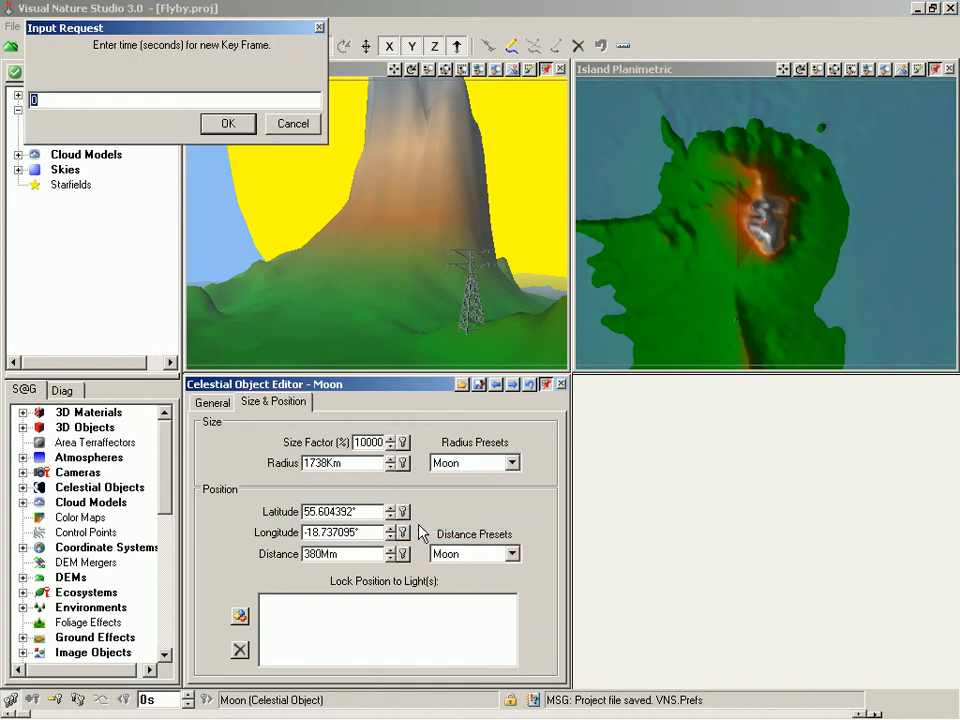
key(Return)
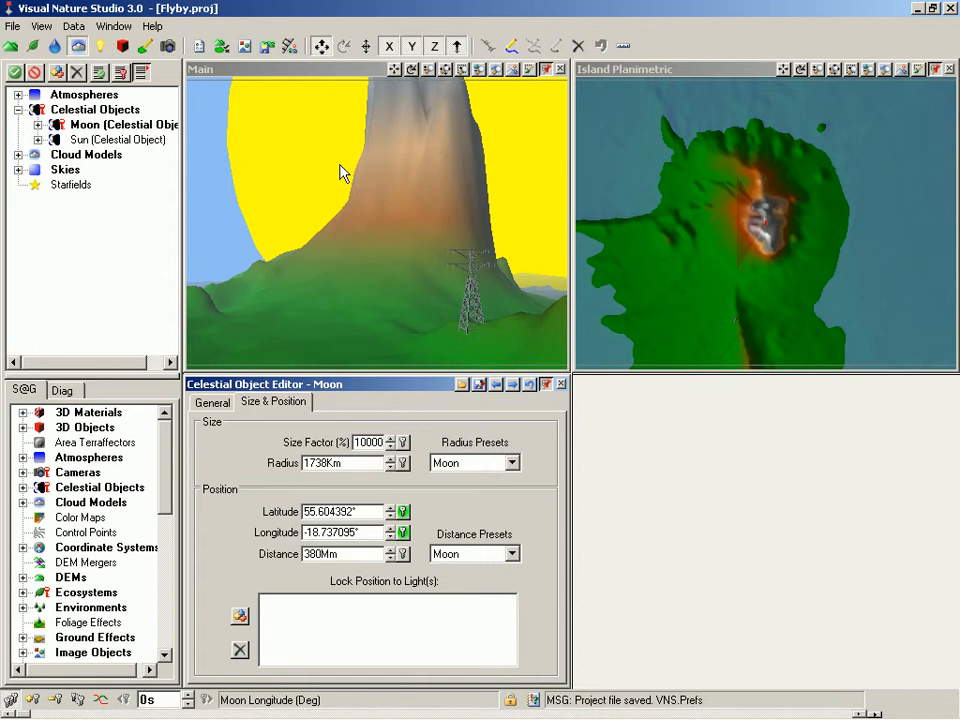
Move the Moon in the Main view down behind the terrain to about latitude 13.32° and longitude -35.05°
click(321, 46)
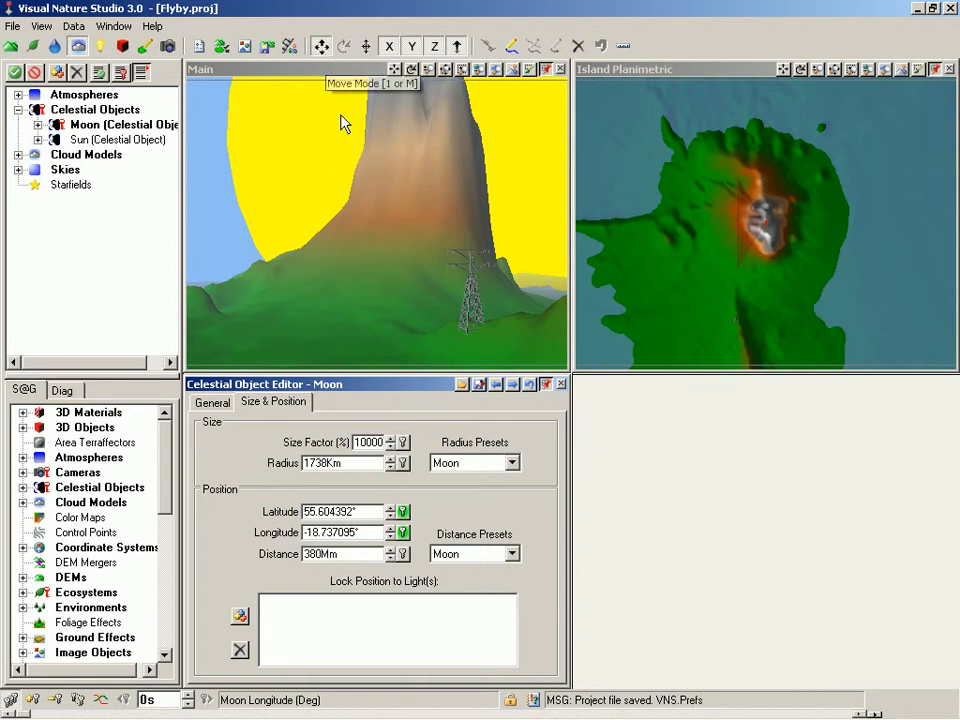
drag(343, 122, 447, 310)
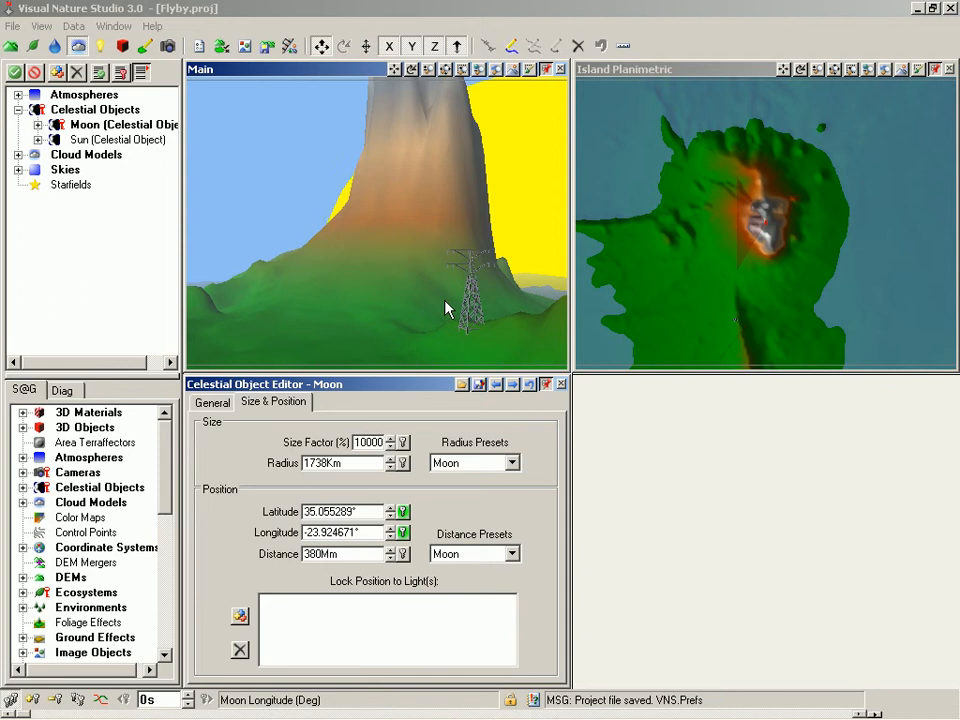
drag(518, 162, 727, 277)
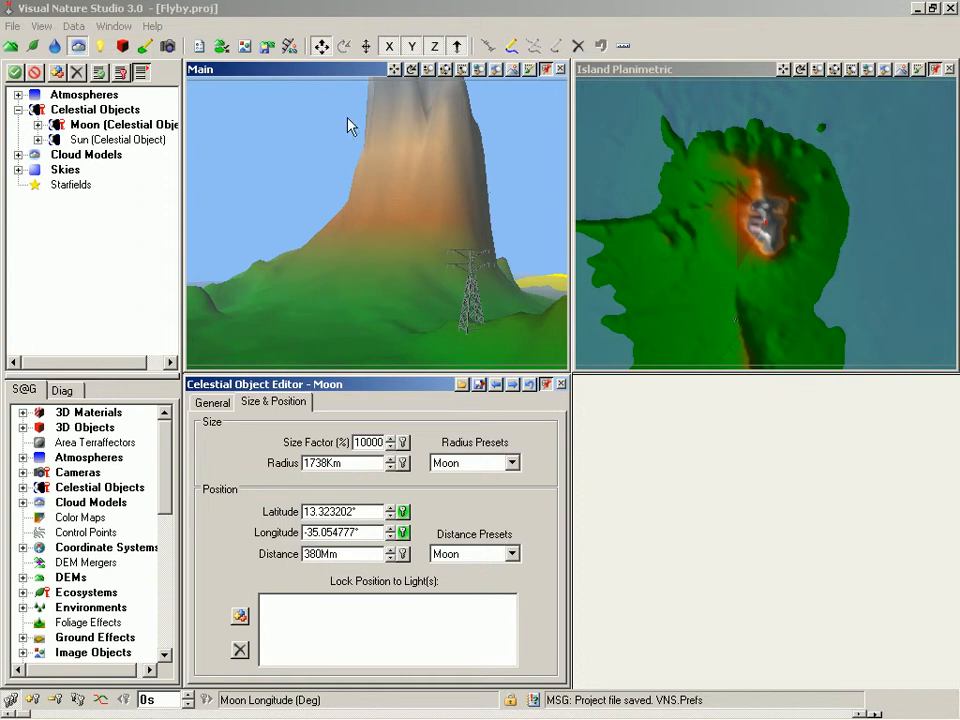
click(320, 47)
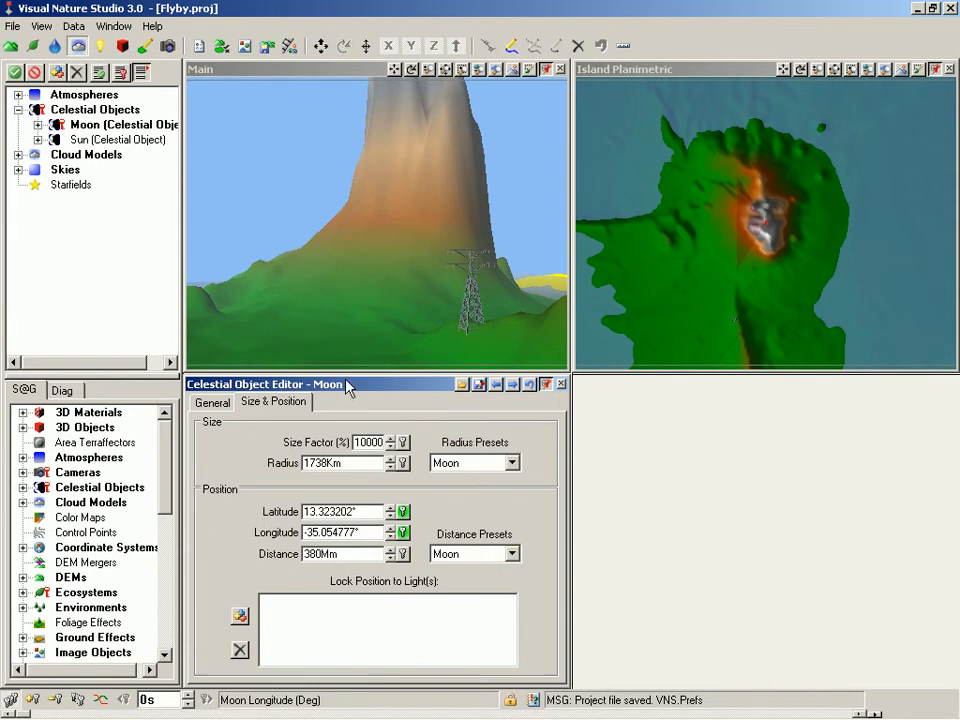
Create a keyframe at 20 seconds for the Moon's lowered position and save the project
right_click(403, 512)
click(440, 518)
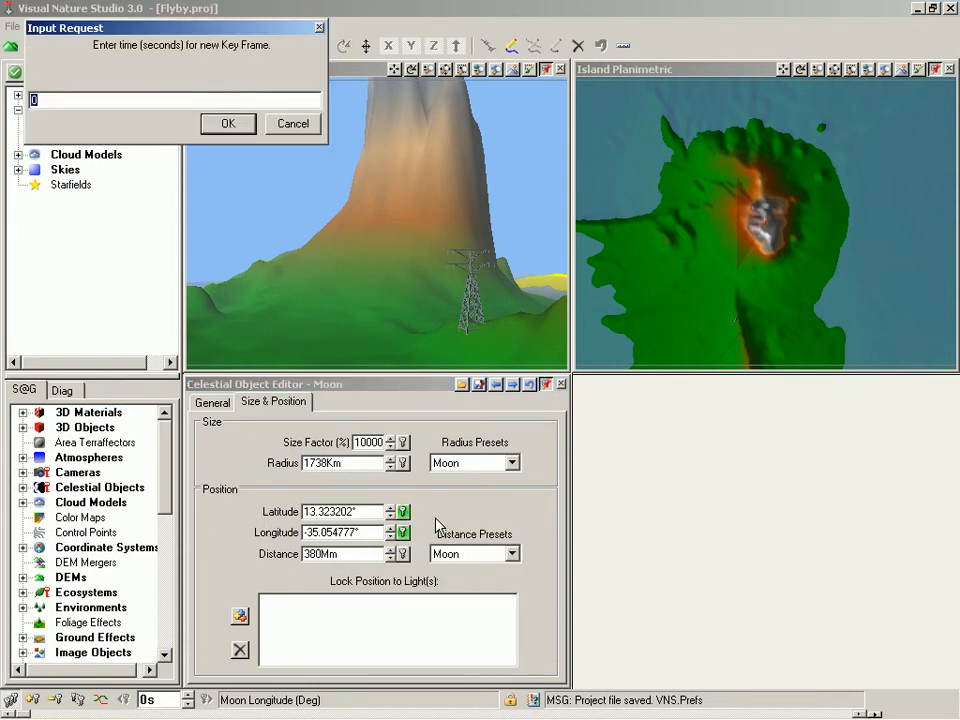
text(20)
key(Return)
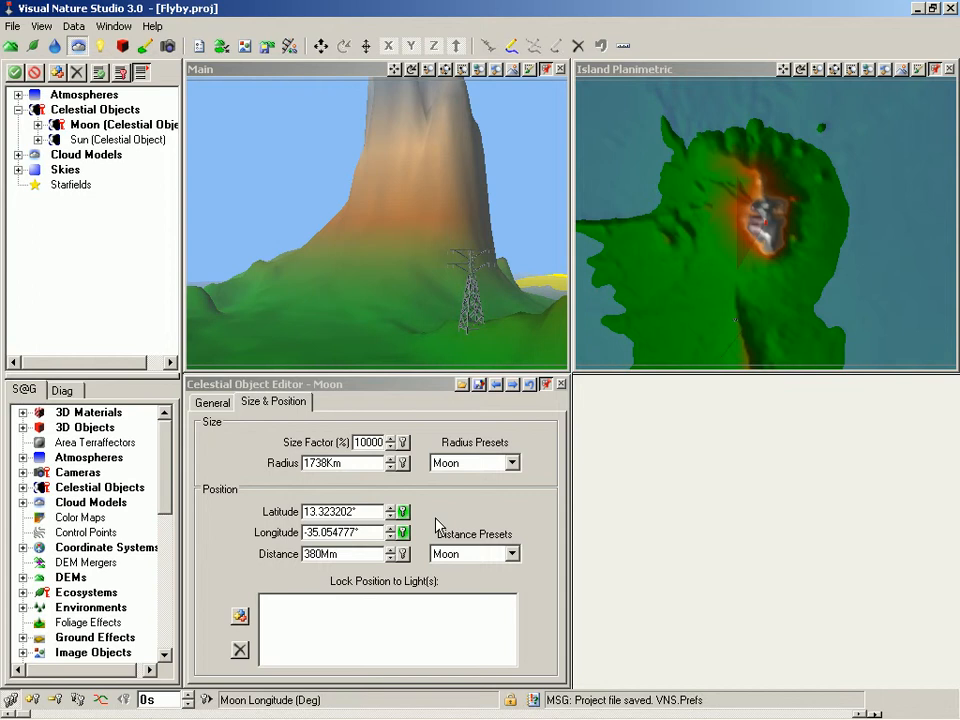
key(ctrl+s)
Open the Island Sun's position-by-time settings and create a keyframe at 20 seconds for its 3:00 PM position
click(100, 50)
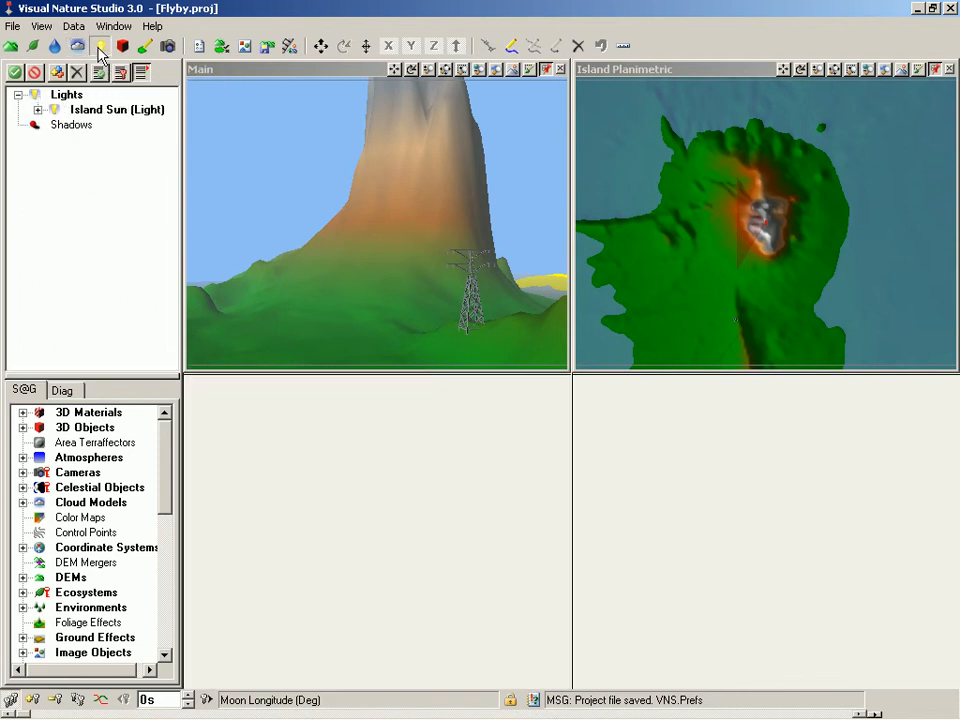
double_click(110, 110)
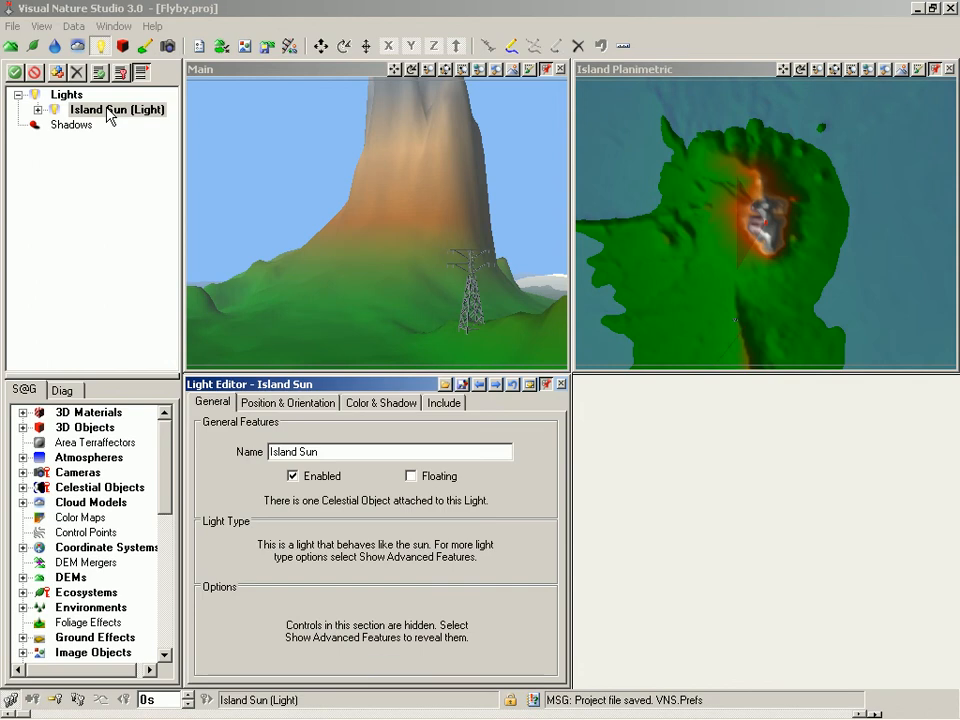
click(290, 403)
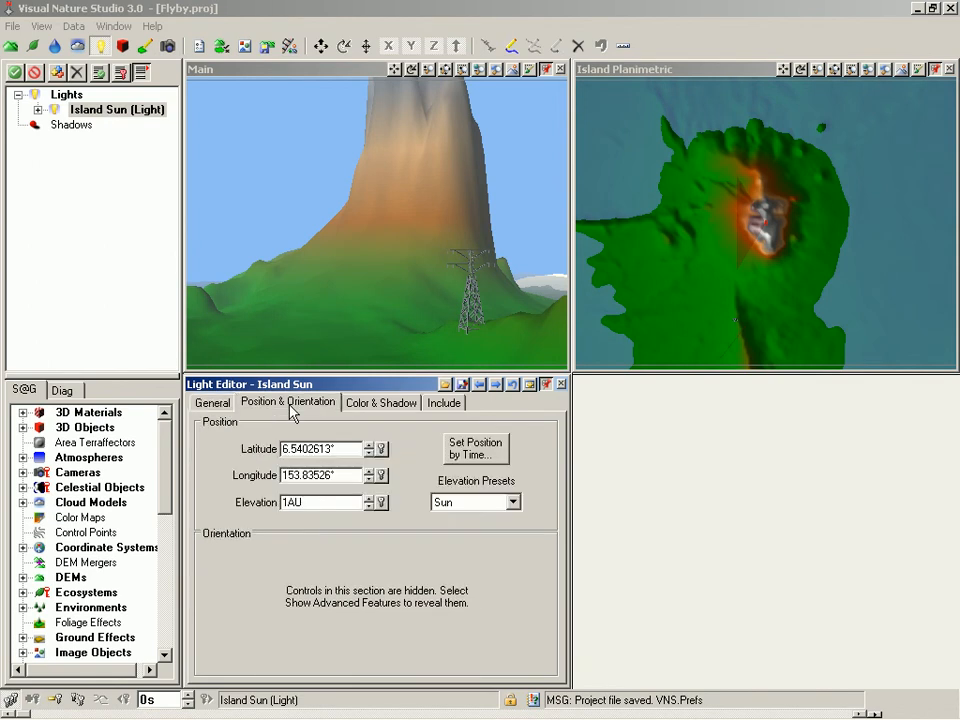
click(477, 455)
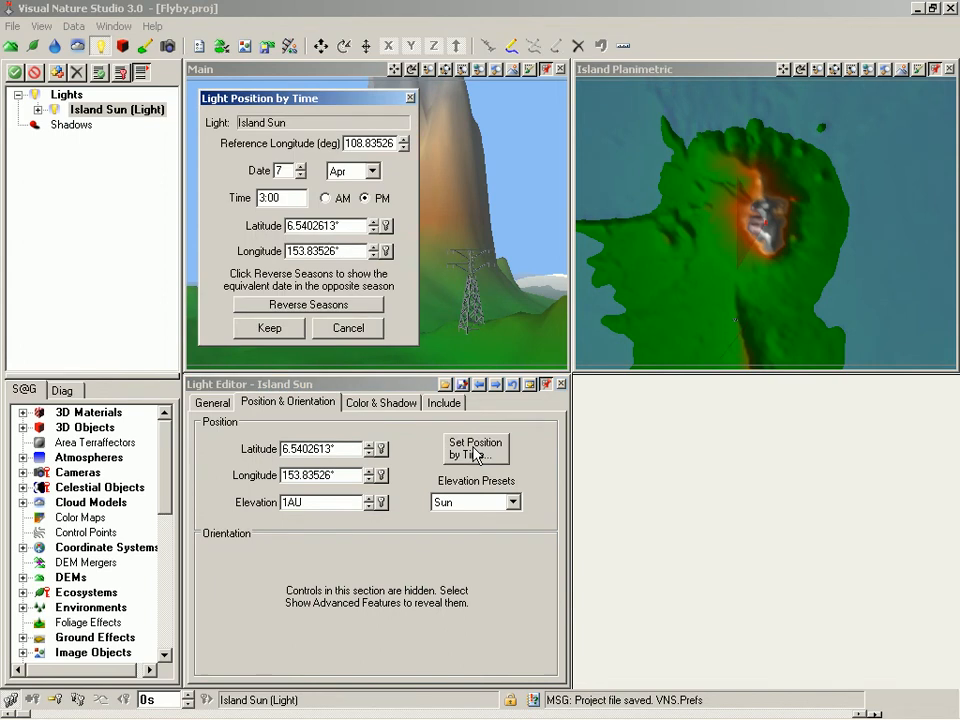
double_click(290, 198)
click(386, 228)
click(407, 239)
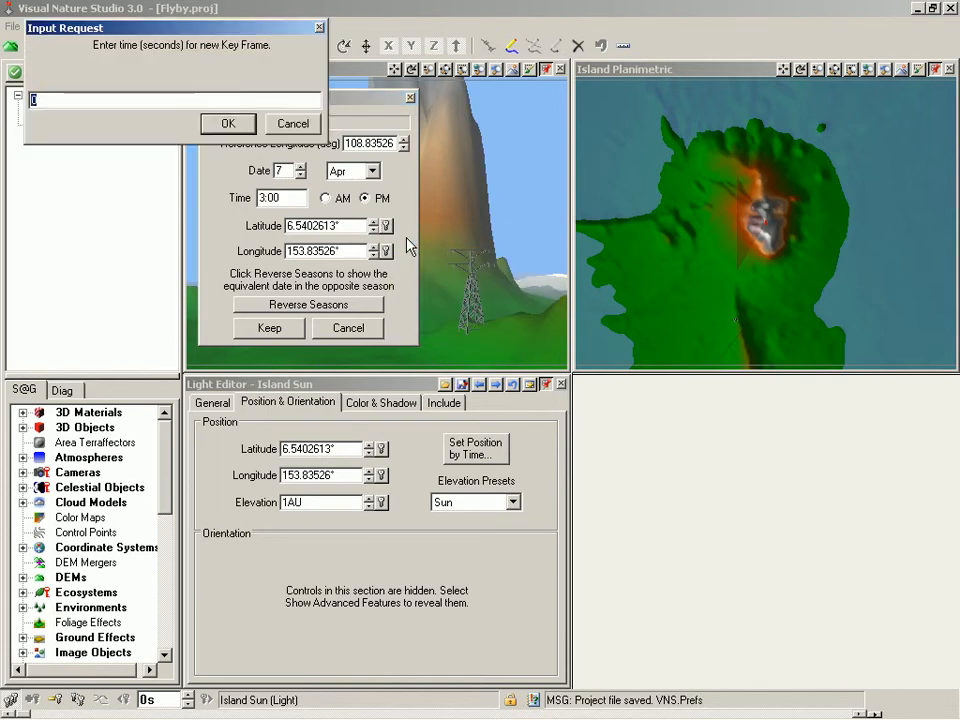
text(20)
key(Return)
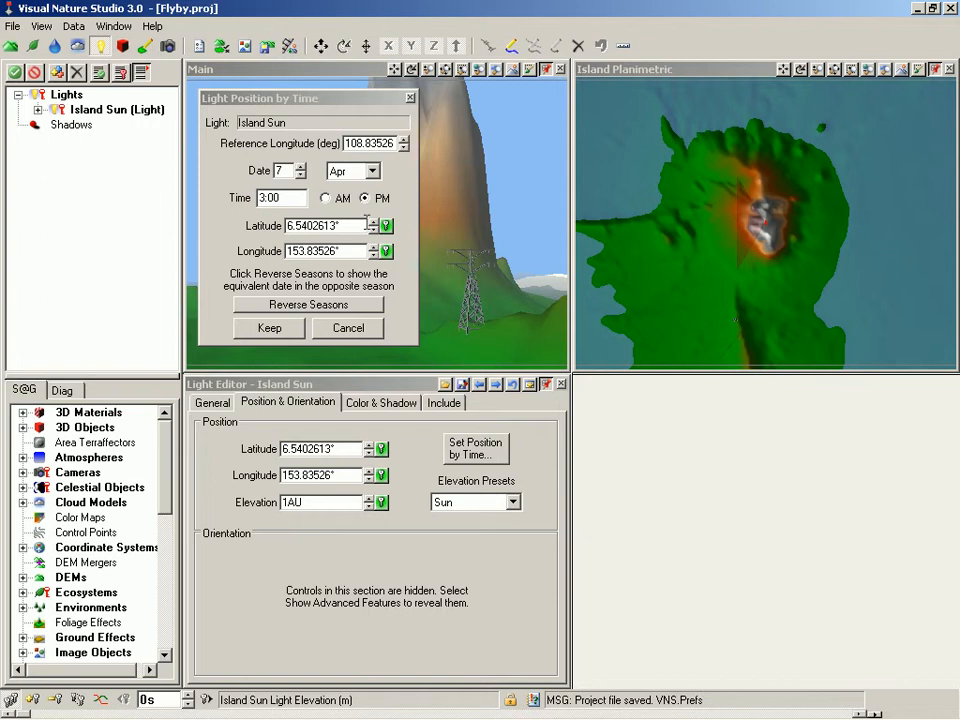
Set the Island Sun's time to 9:00 AM, create a keyframe for that position at 0 seconds and keep the settings
double_click(294, 198)
text(9:00)
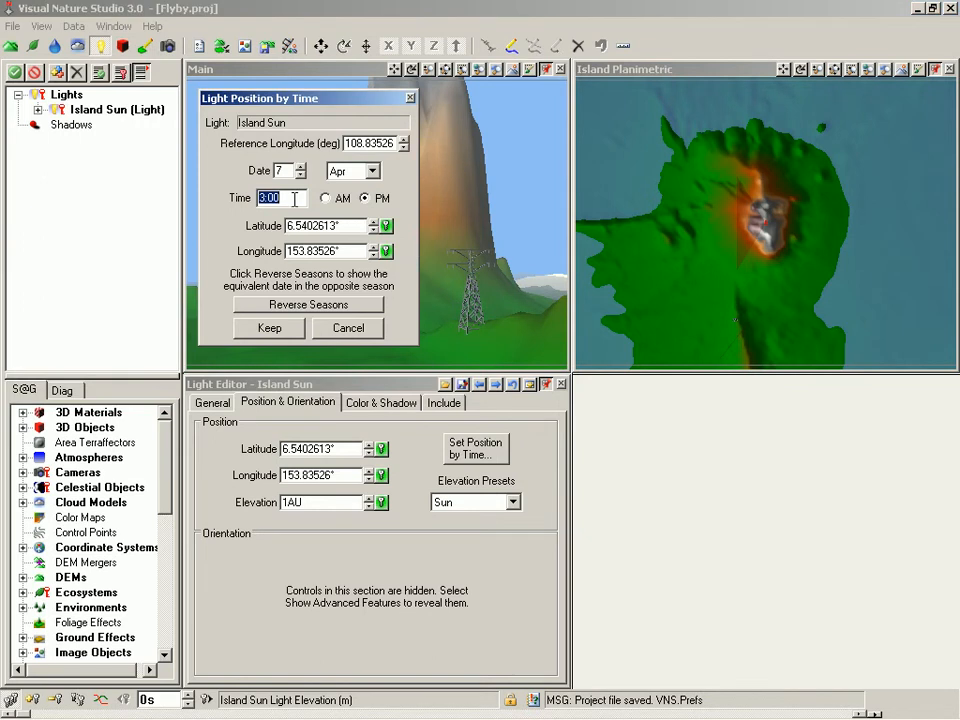
click(325, 198)
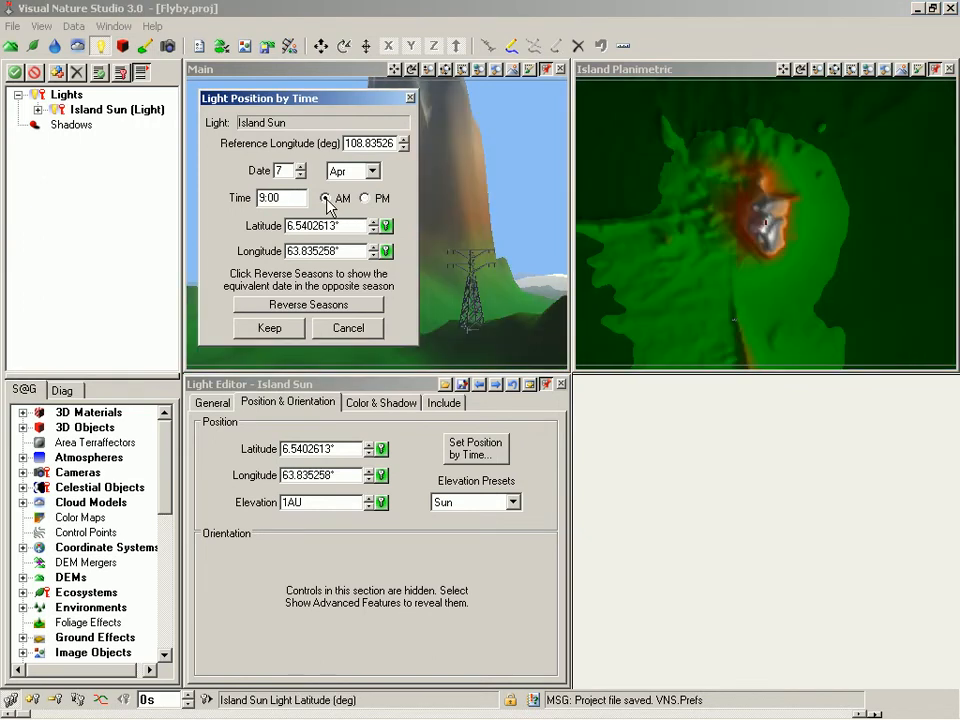
right_click(386, 226)
click(408, 234)
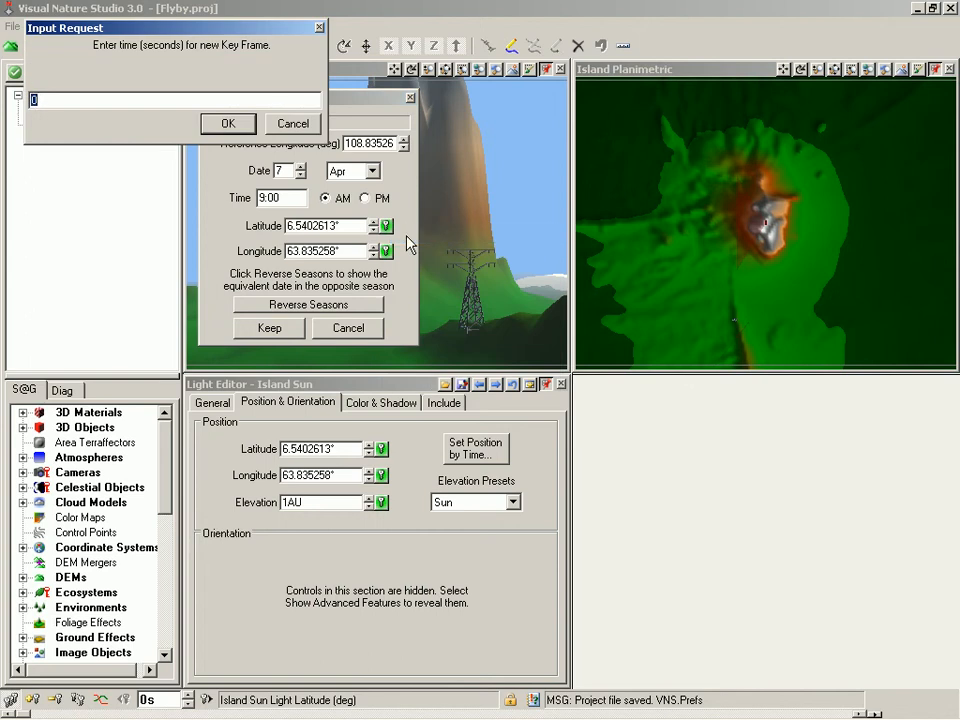
key(Return)
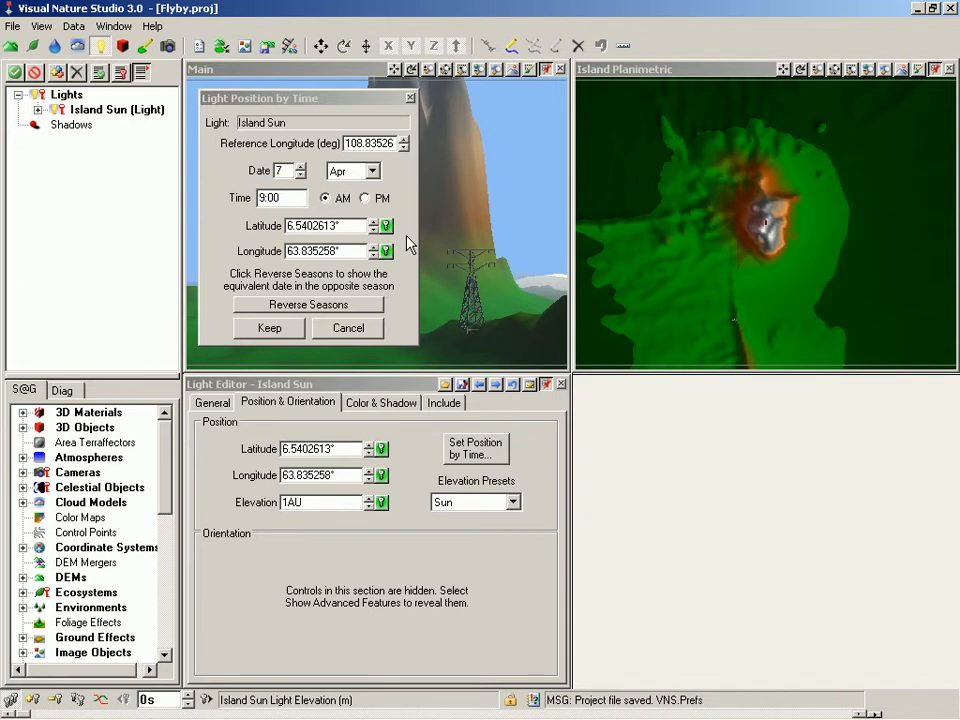
click(270, 328)
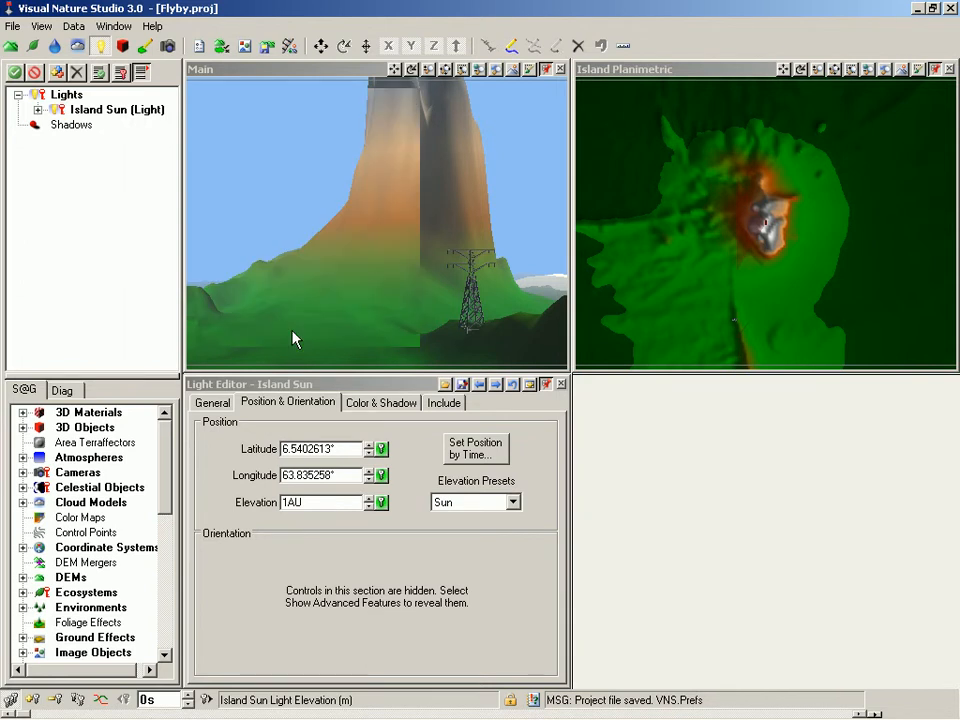
Play the animation to preview the moving sunlight, Moon and rising water
click(155, 700)
click(874, 712)
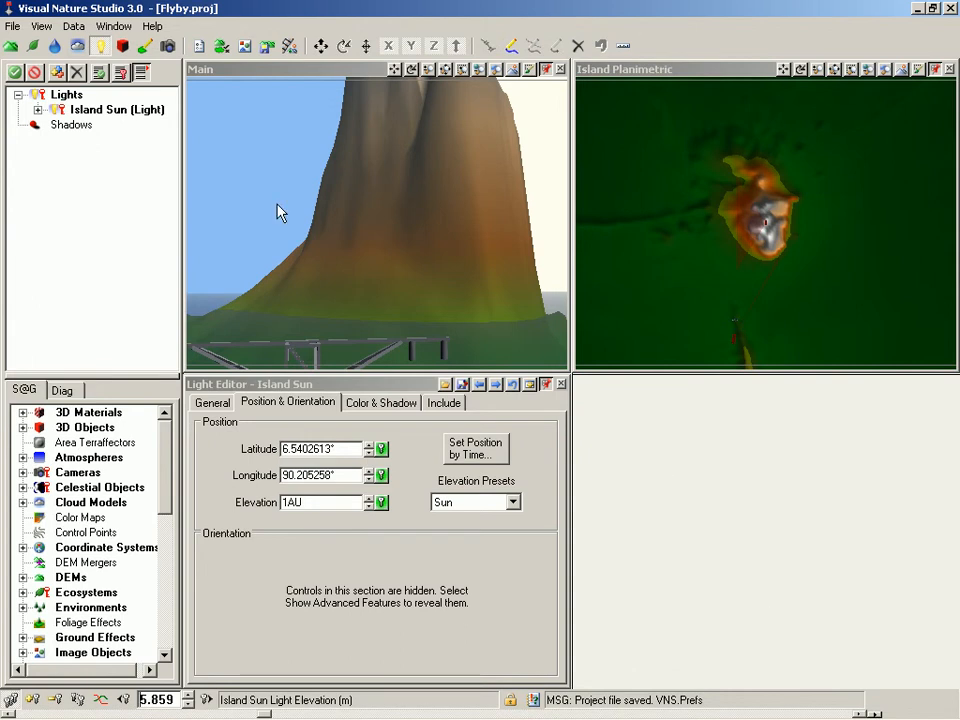
Open the High Tension Tower's size and position settings and move the animation time to about 2.47 seconds
click(122, 46)
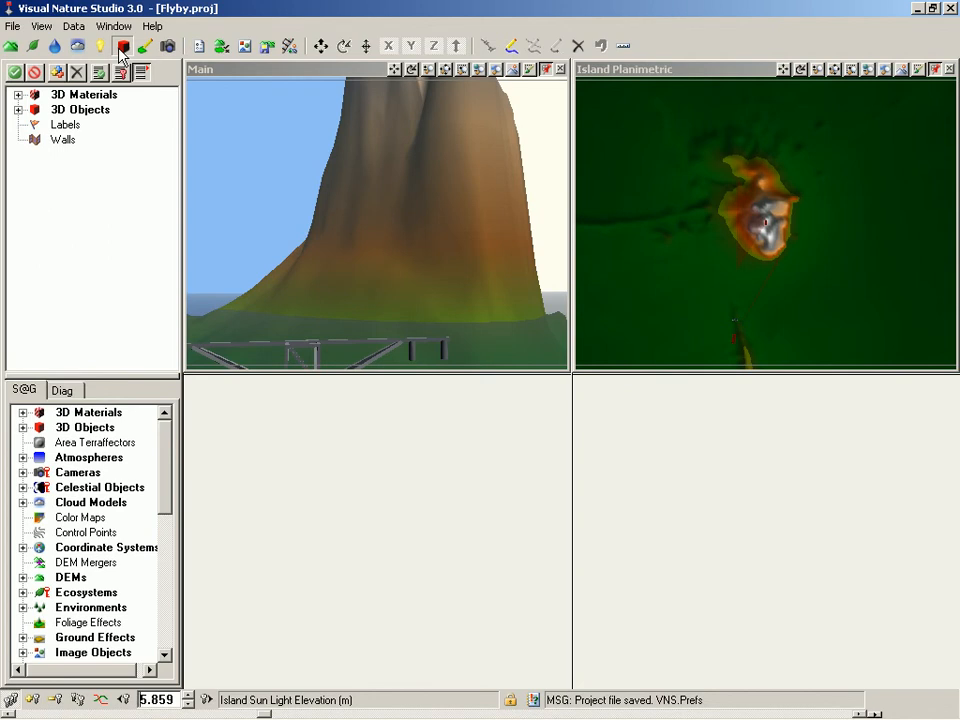
click(18, 109)
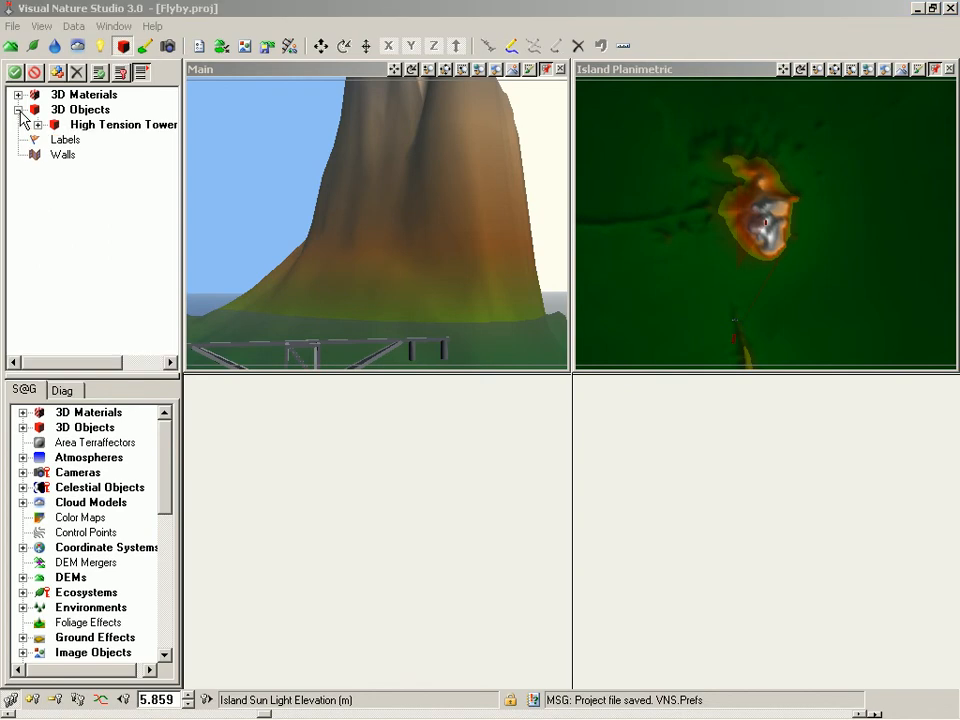
double_click(123, 129)
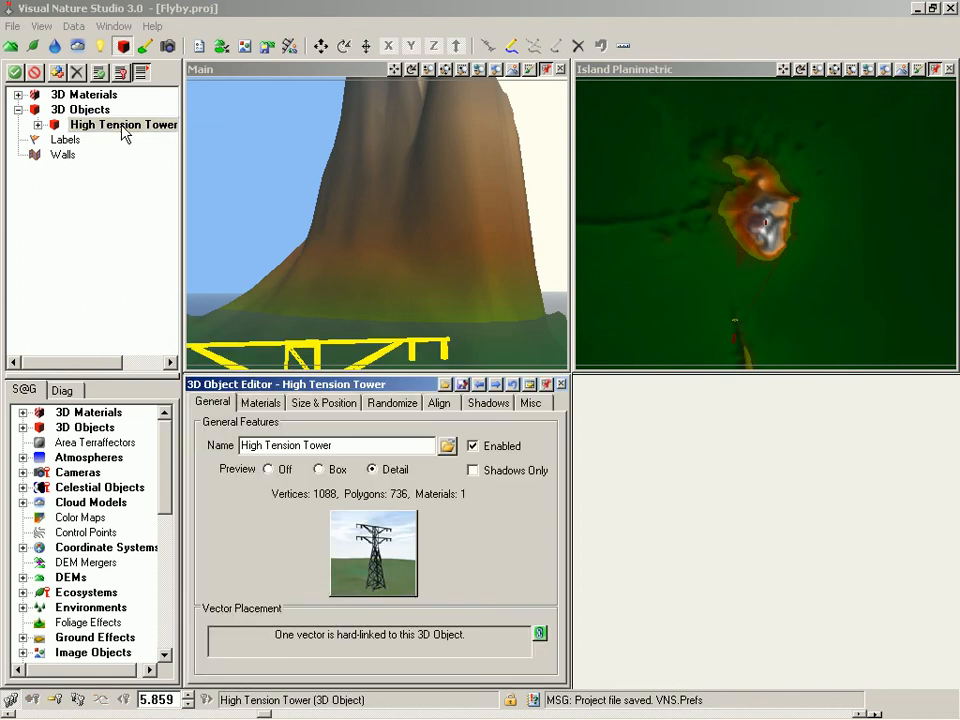
click(328, 405)
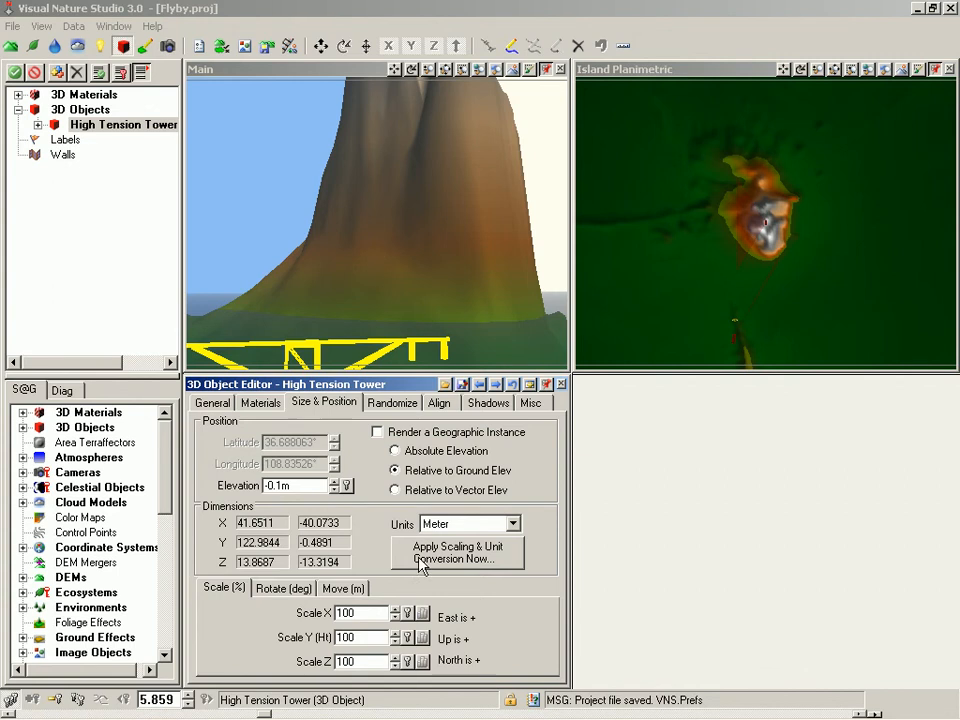
drag(264, 712, 126, 714)
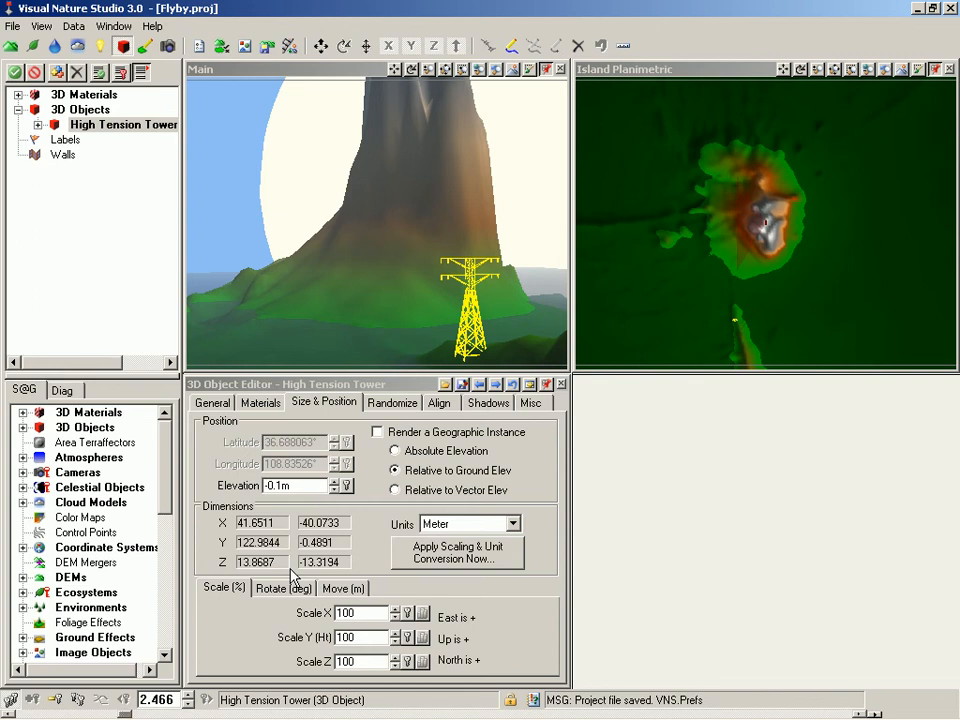
Create a keyframe for the High Tension Tower's elevation at 0 seconds
click(348, 487)
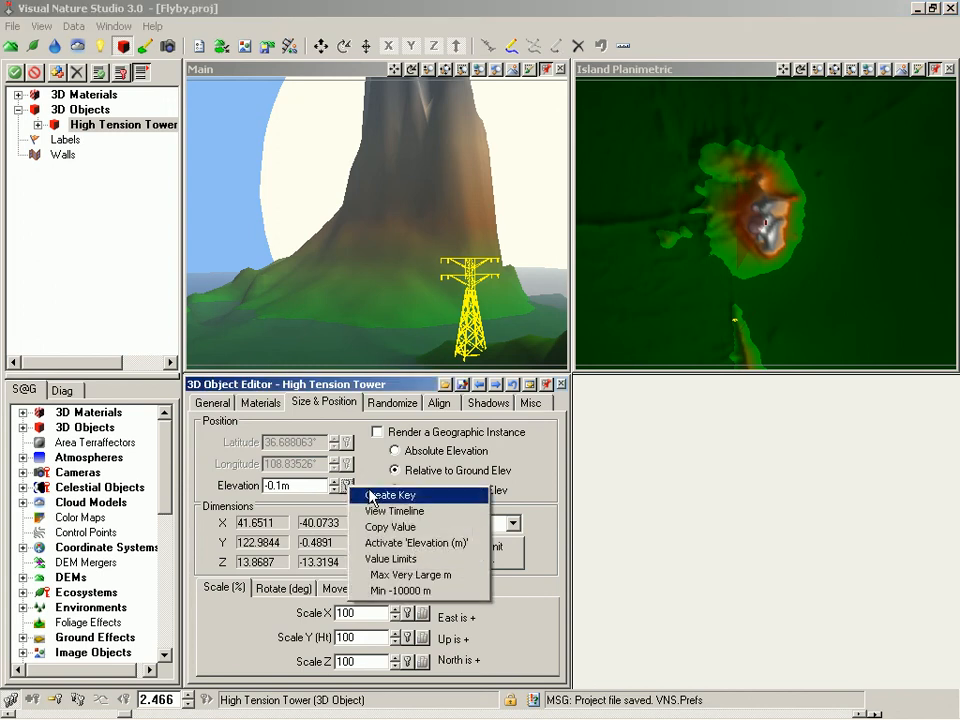
click(380, 495)
text(0)
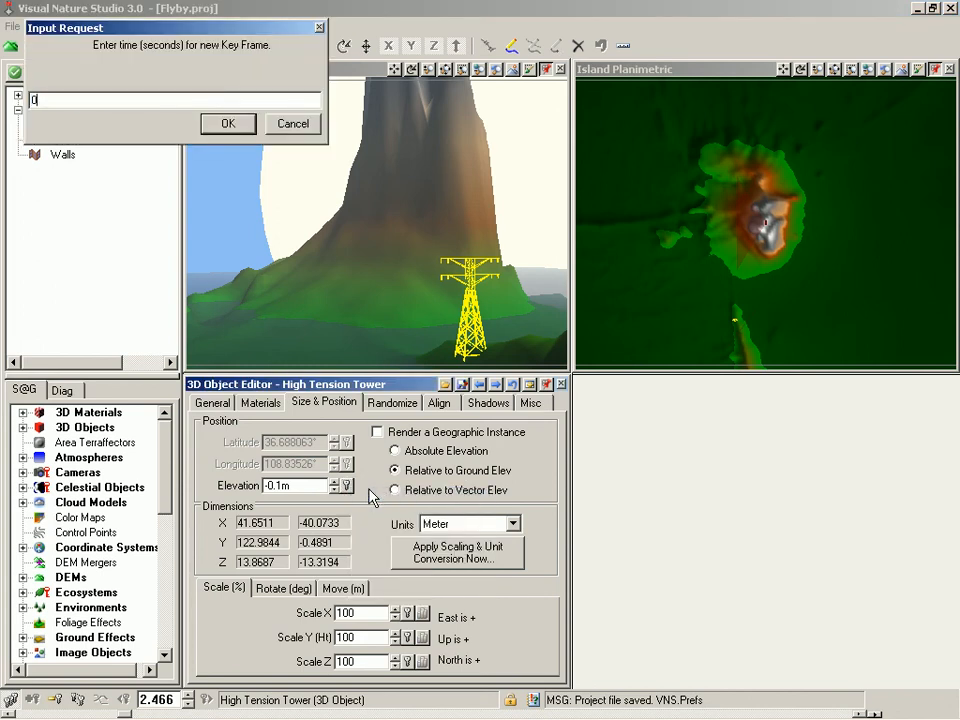
key(Return)
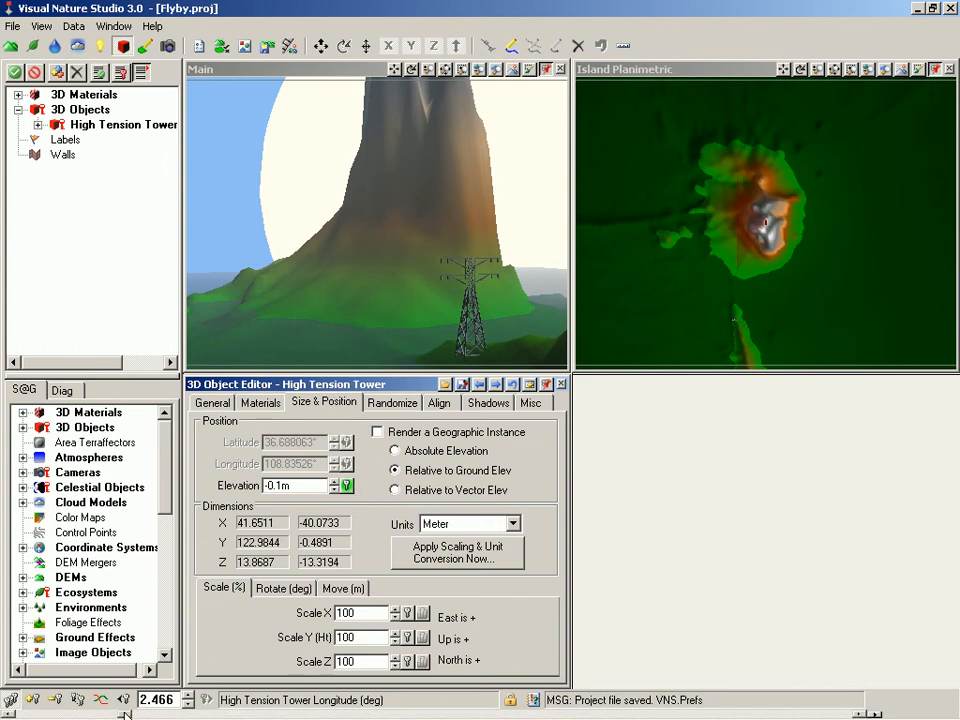
At 2.5 seconds, set the High Tension Tower's elevation to -125 m and create a keyframe for it
mouse_move(125, 714)
mouse_down()
mouse_move(165, 714)
mouse_move(110, 714)
mouse_move(127, 714)
mouse_up()
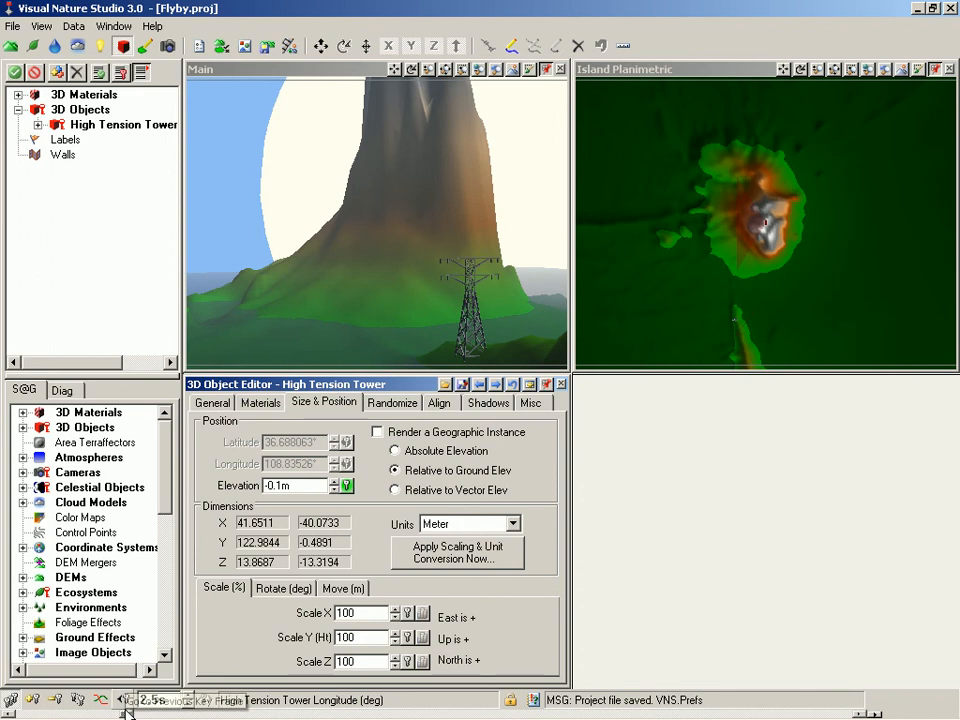
click(137, 548)
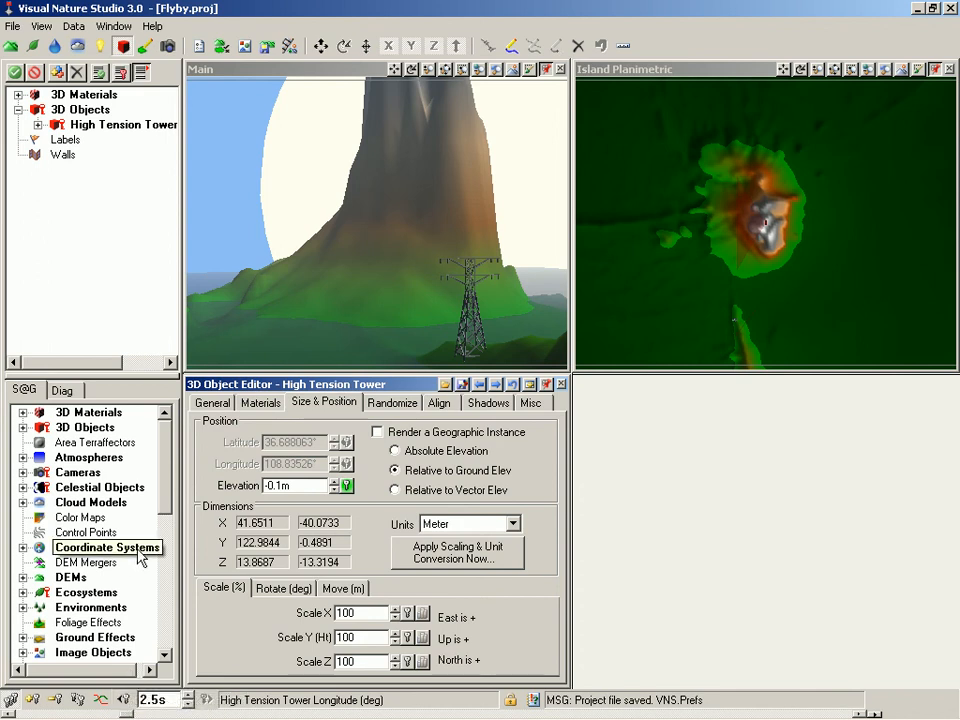
double_click(313, 486)
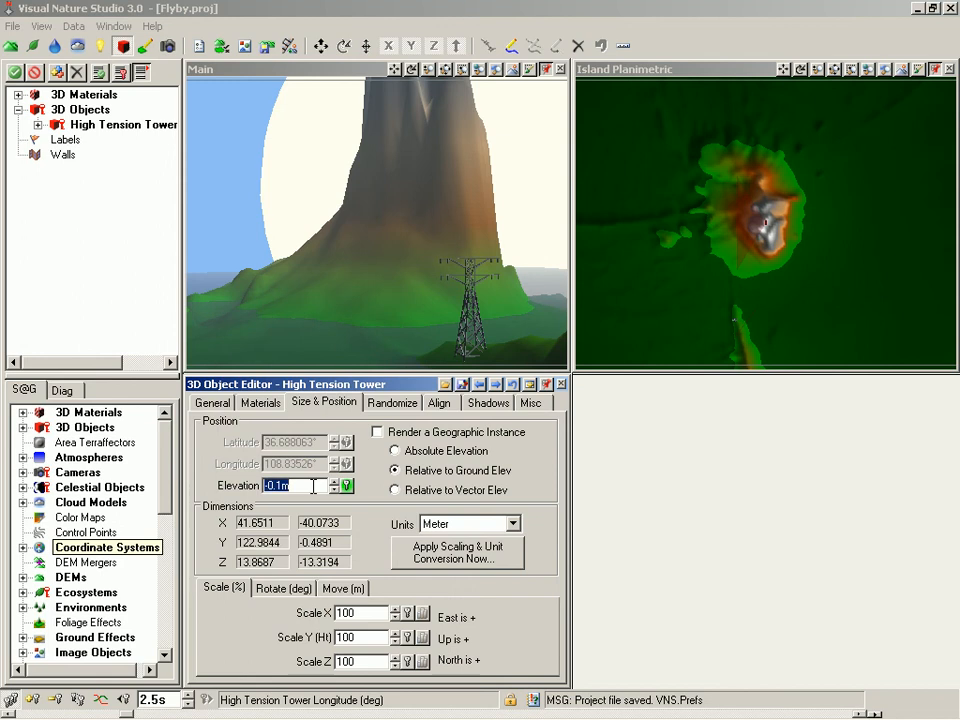
text(-125)
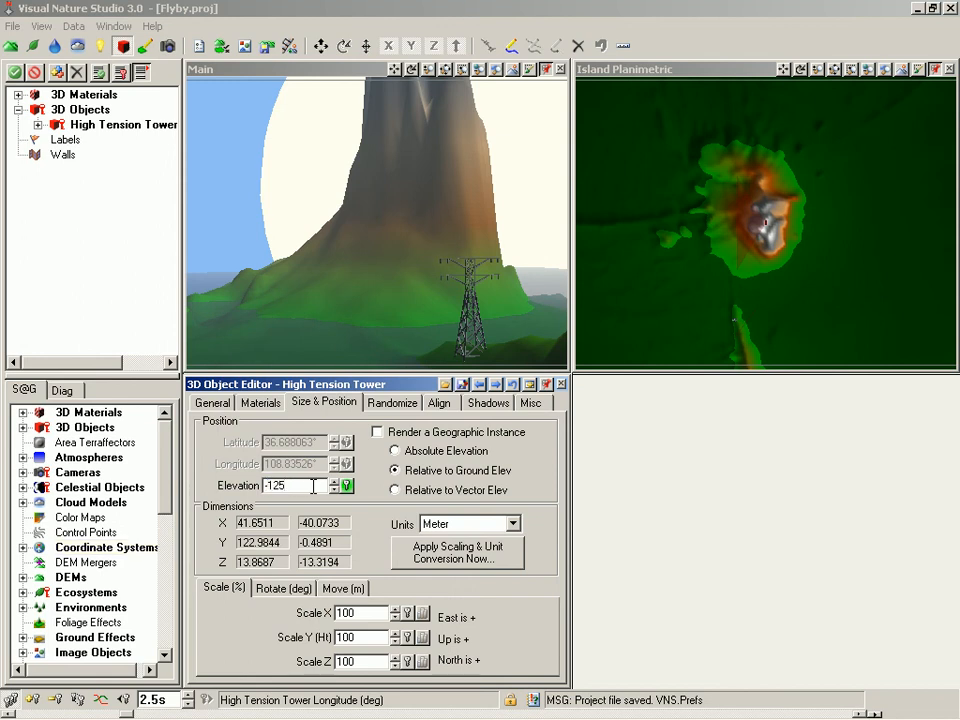
key(Return)
right_click(347, 486)
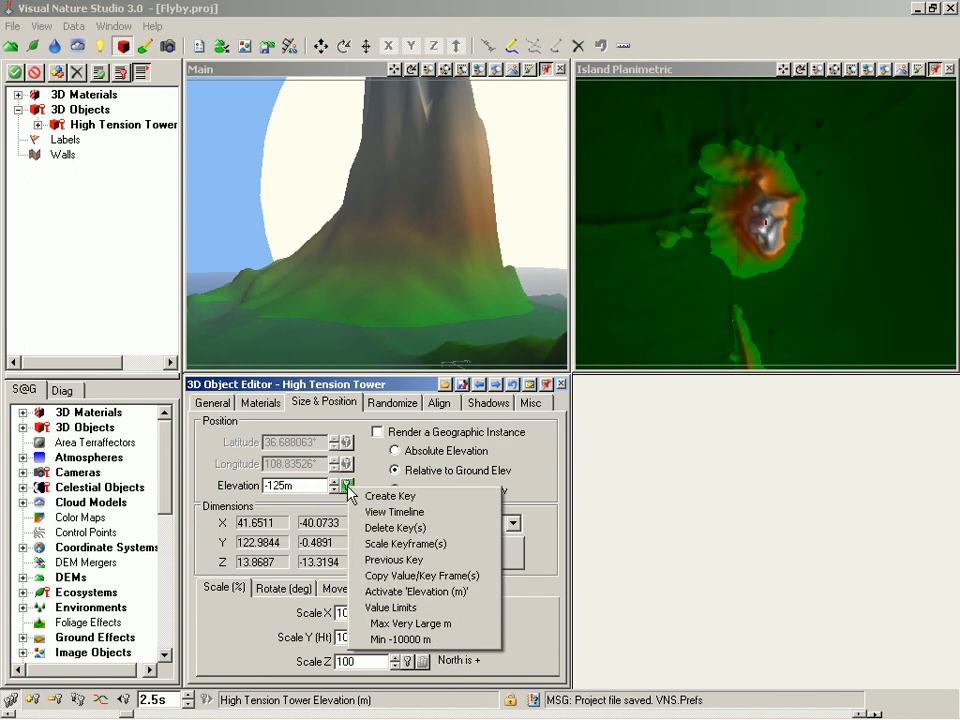
click(378, 496)
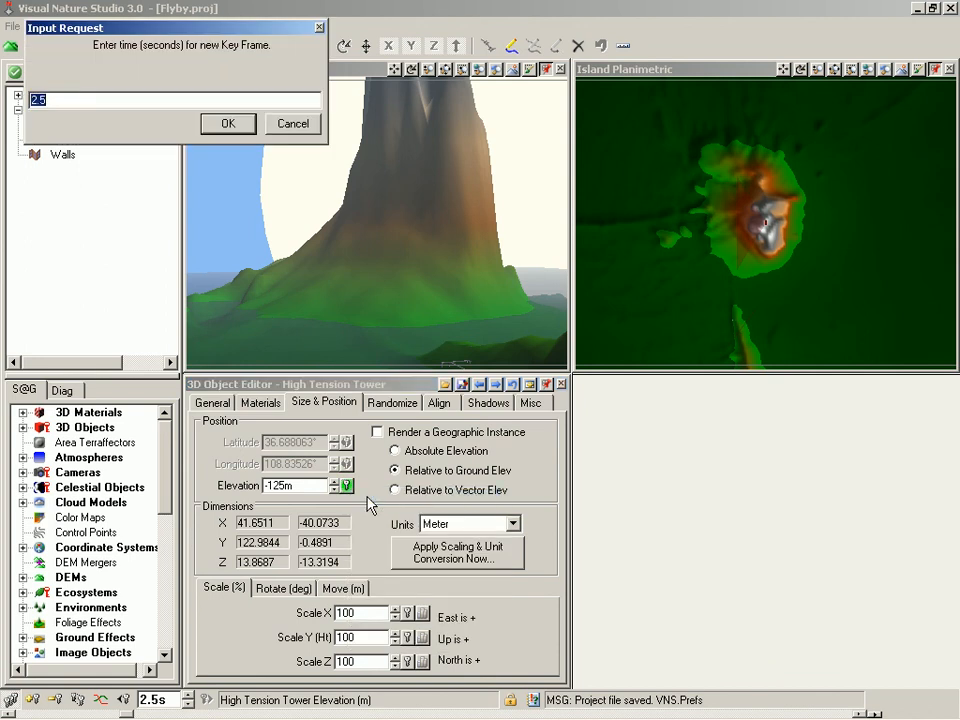
key(Return)
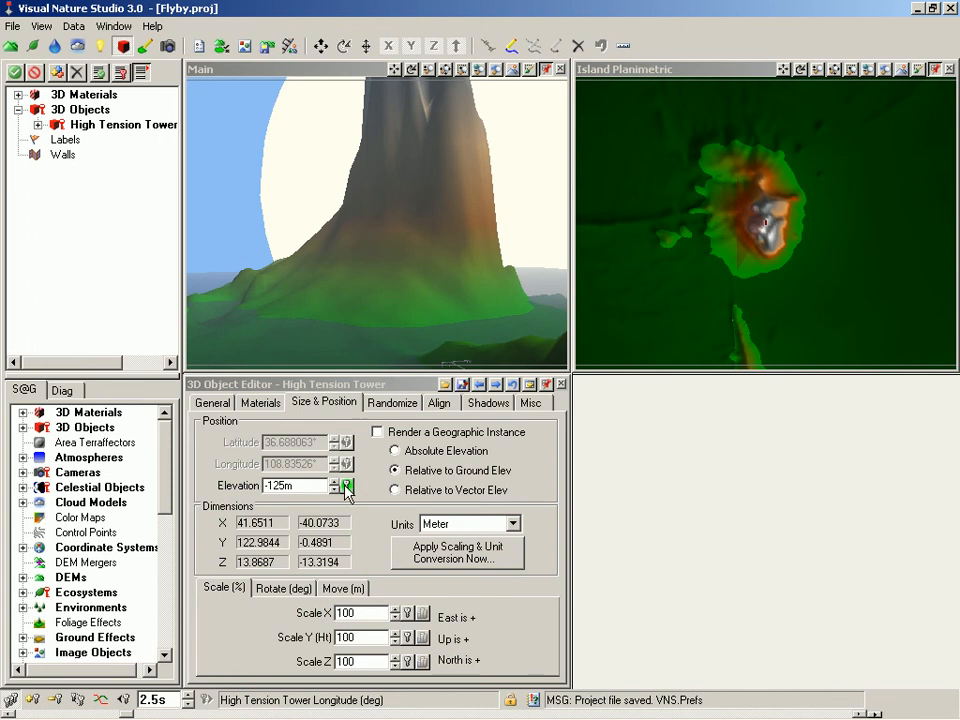
In the tower's elevation timeline, set the tension to 1 at both the 0 s and 2.5 s keyframes and keep the changes
right_click(346, 490)
click(385, 511)
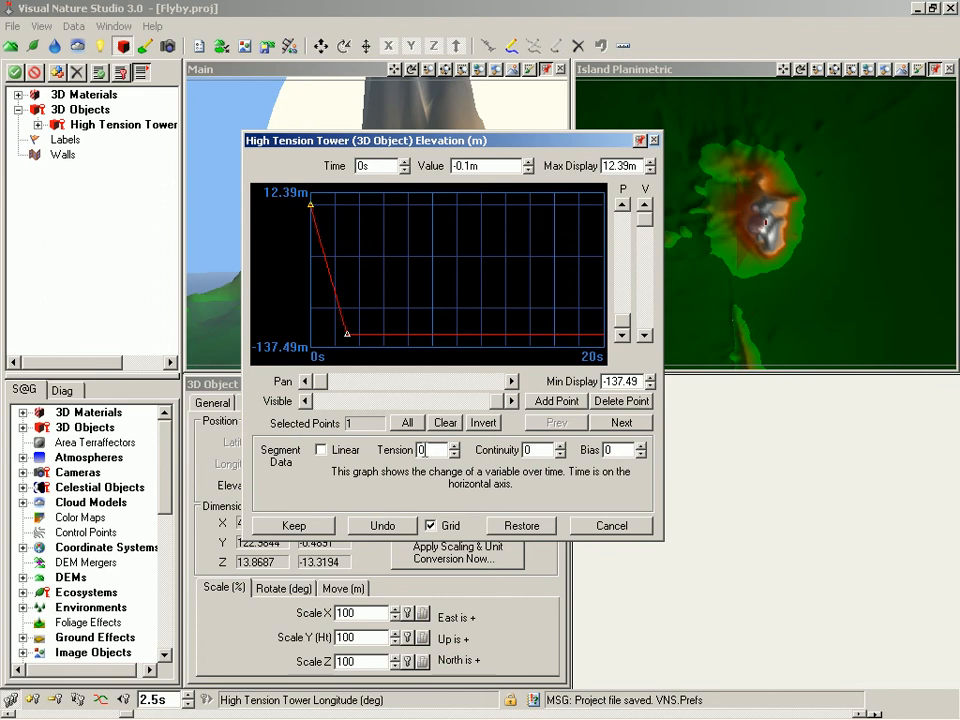
drag(427, 450, 414, 450)
text(1)
key(Tab)
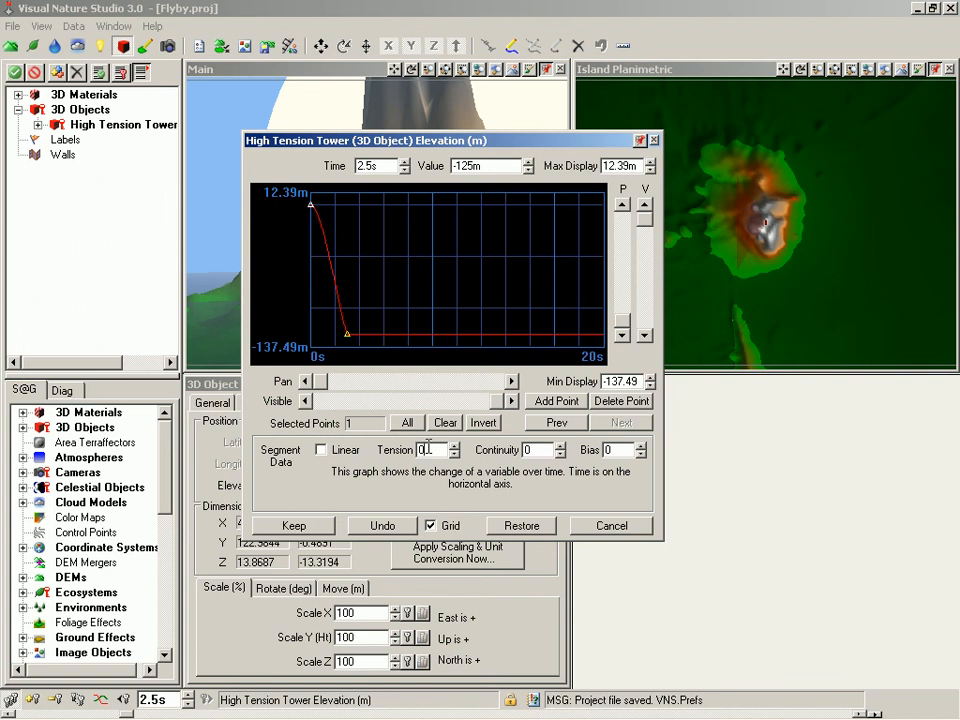
text(1)
key(Tab)
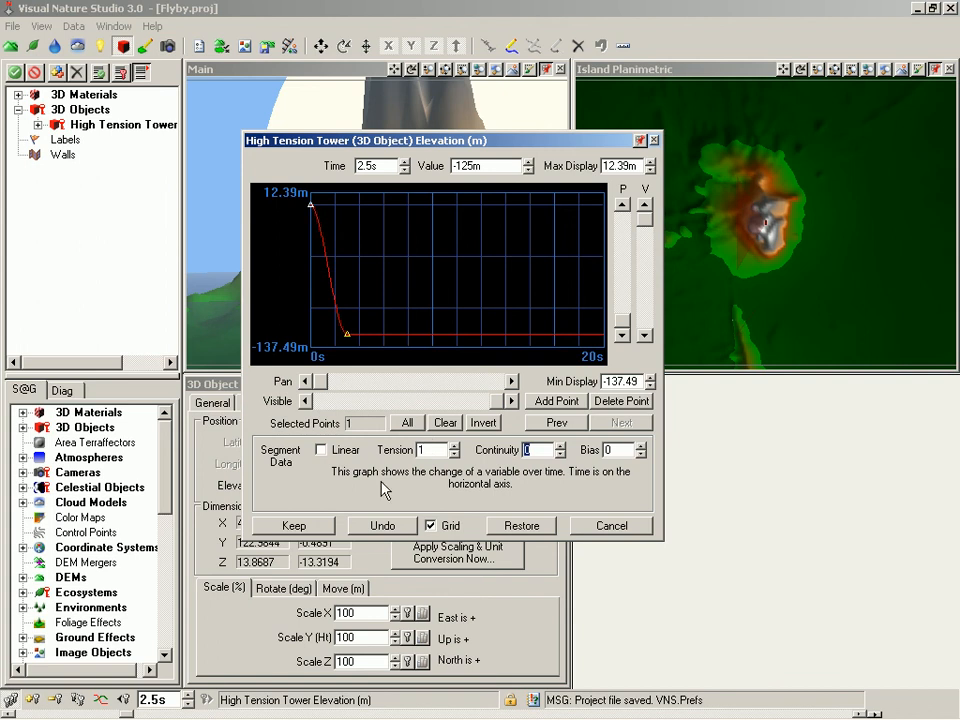
click(294, 525)
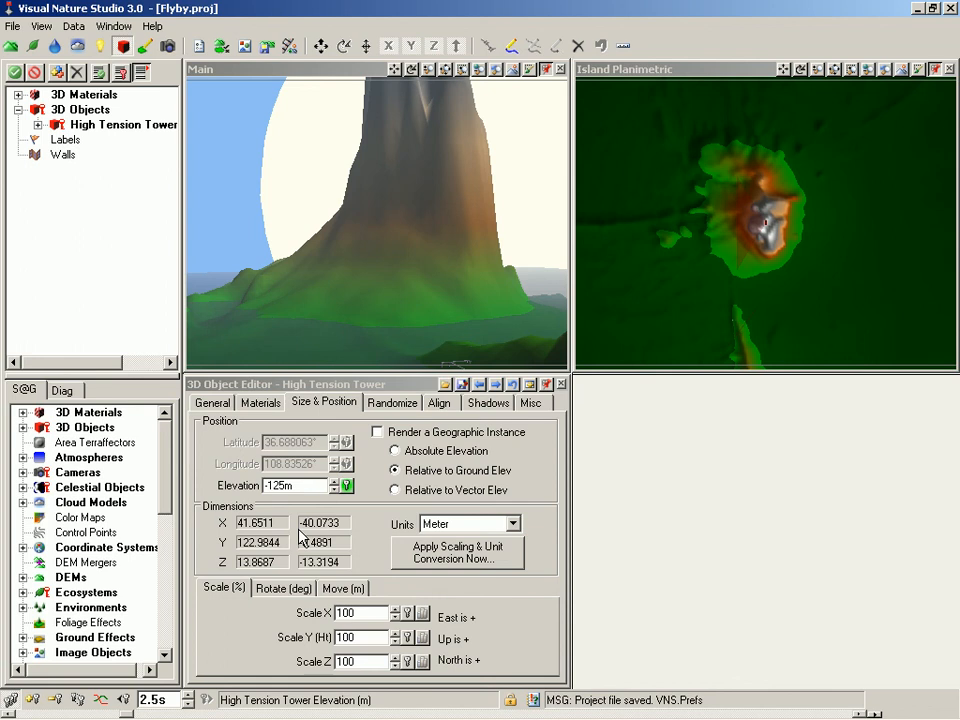
Return the animation time to 0 seconds and play the animation to preview the sinking tower
double_click(173, 700)
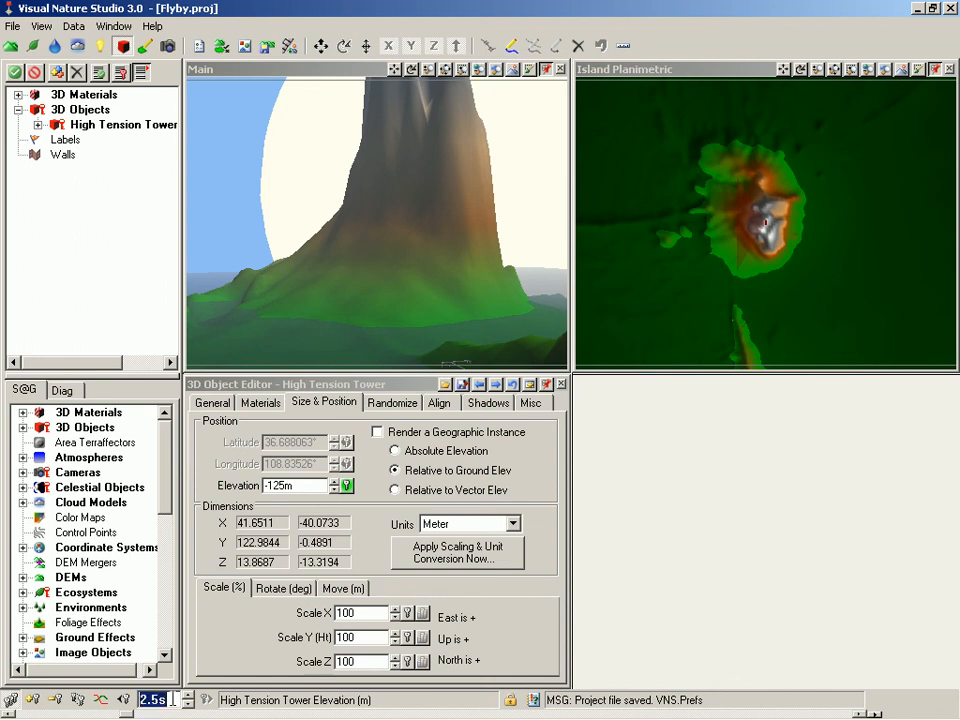
text(0)
key(Return)
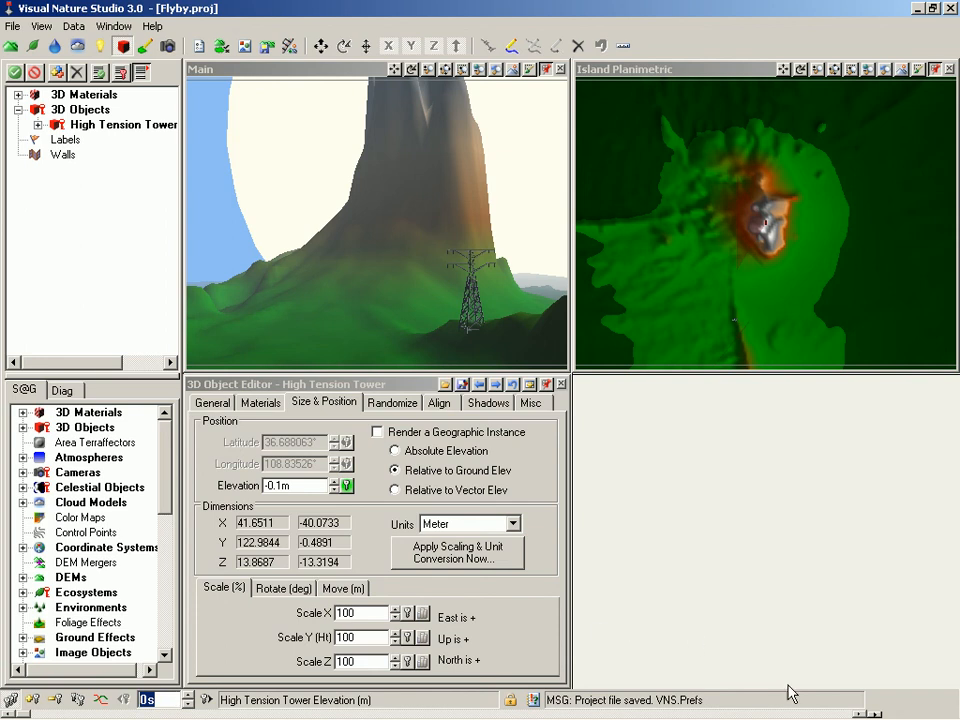
click(873, 713)
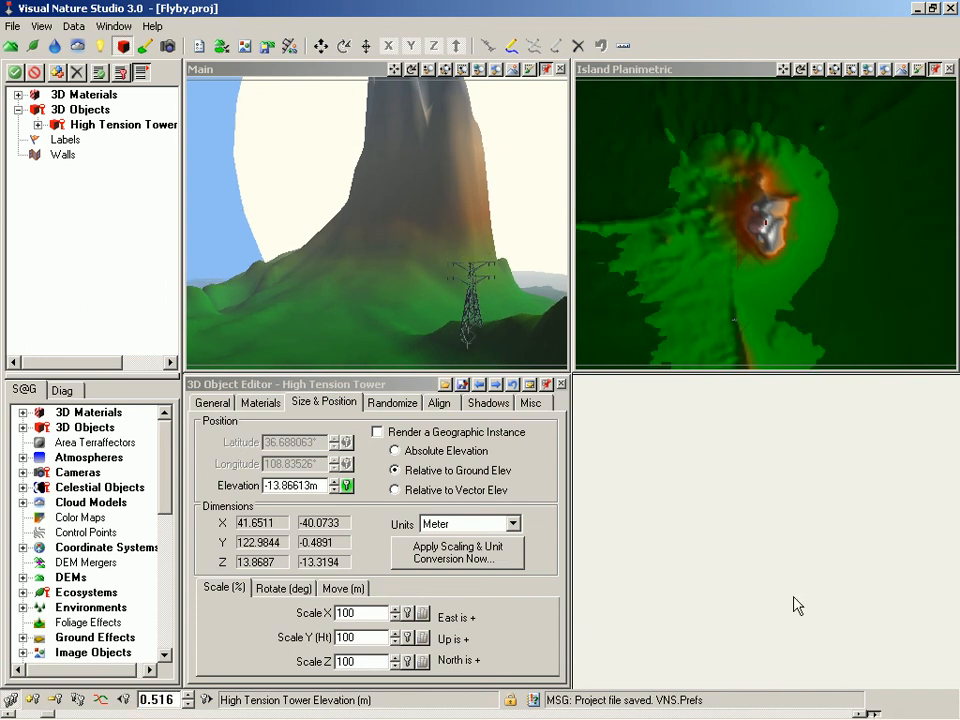